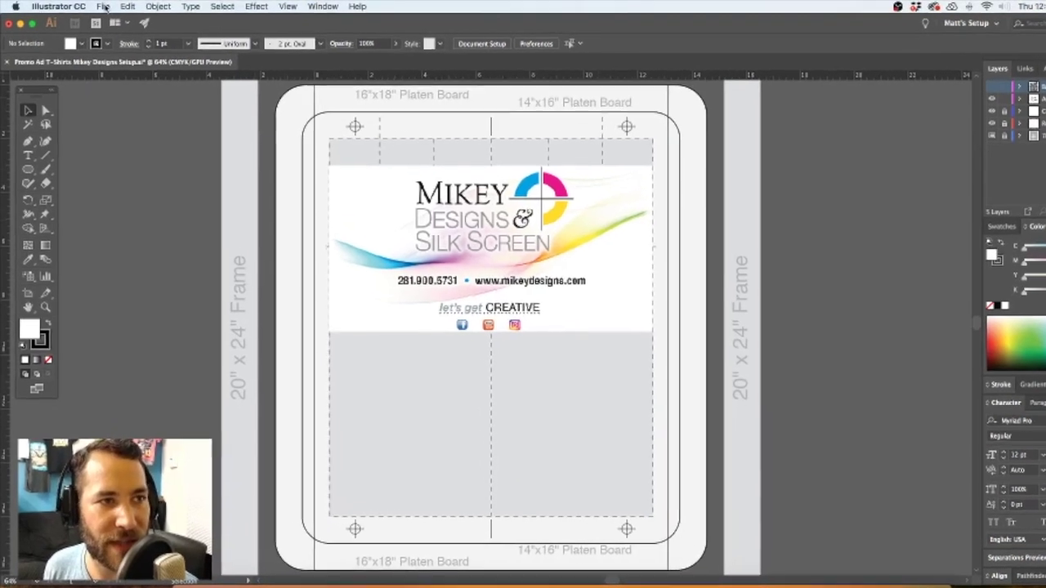
- Print host-based separations to the Adobe PostScript File printer and save the .ps file to the Desktop
click(105, 8)
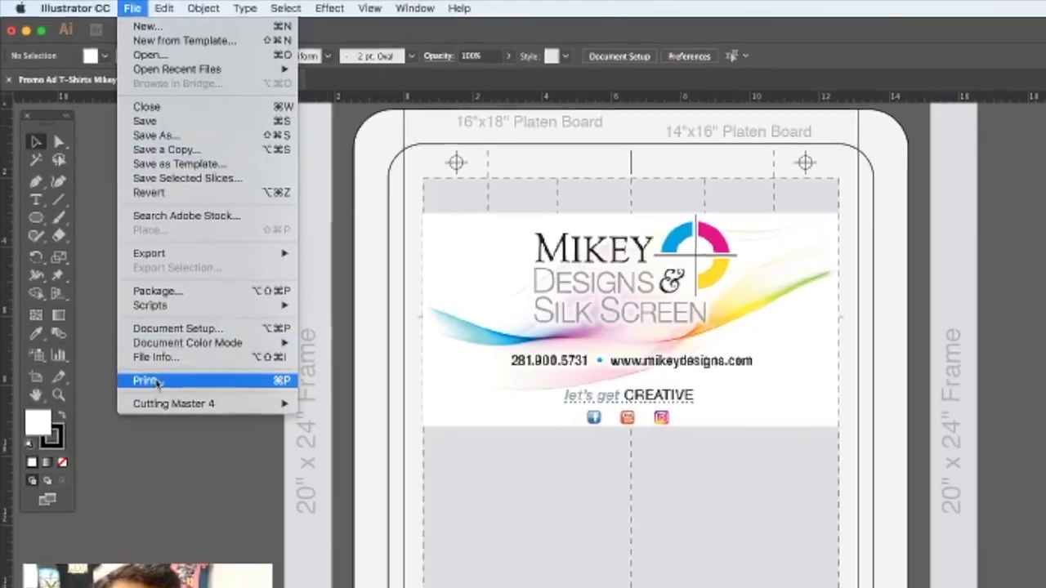
click(118, 298)
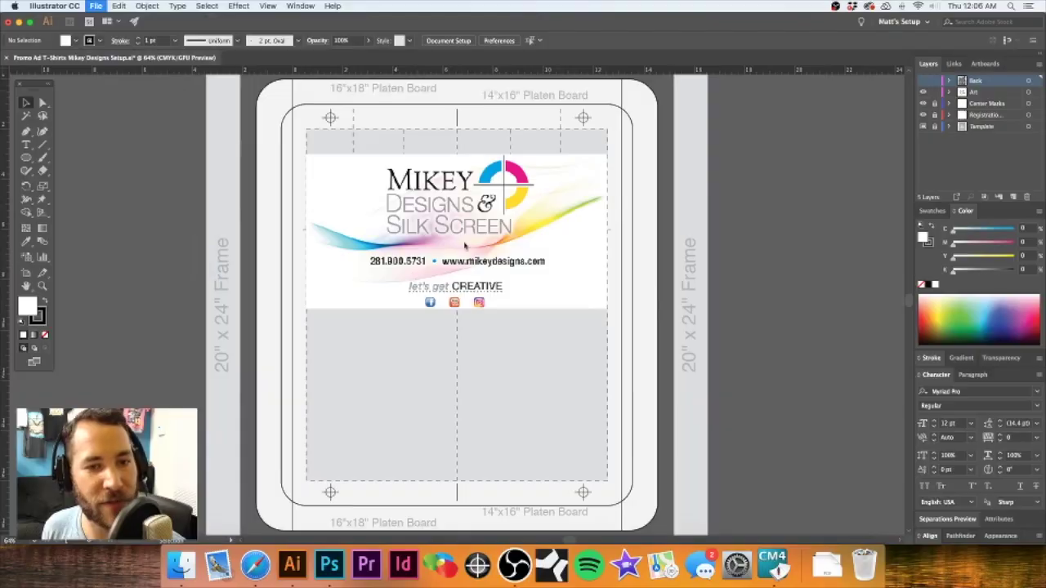
click(713, 127)
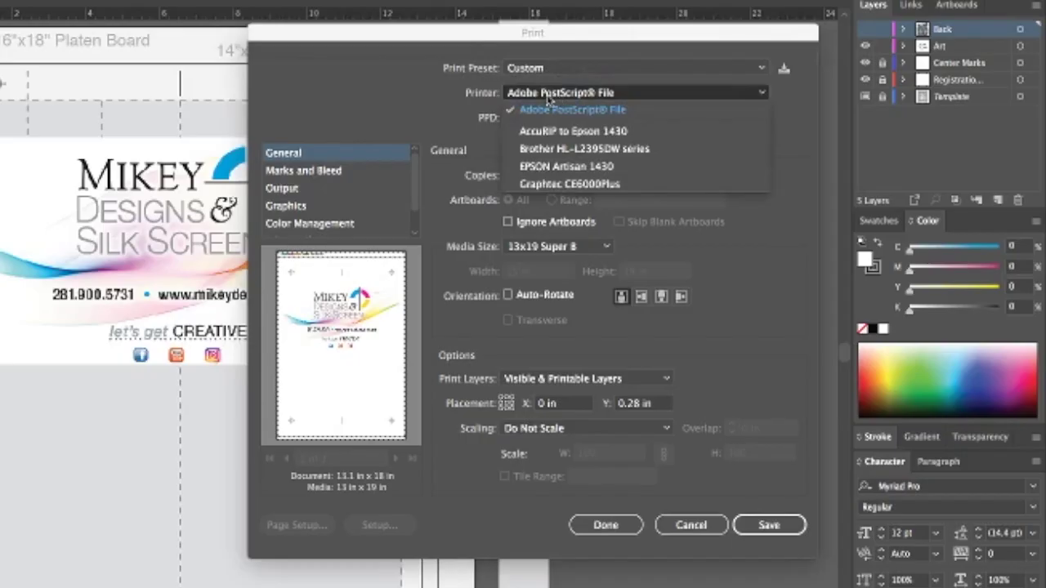
click(564, 96)
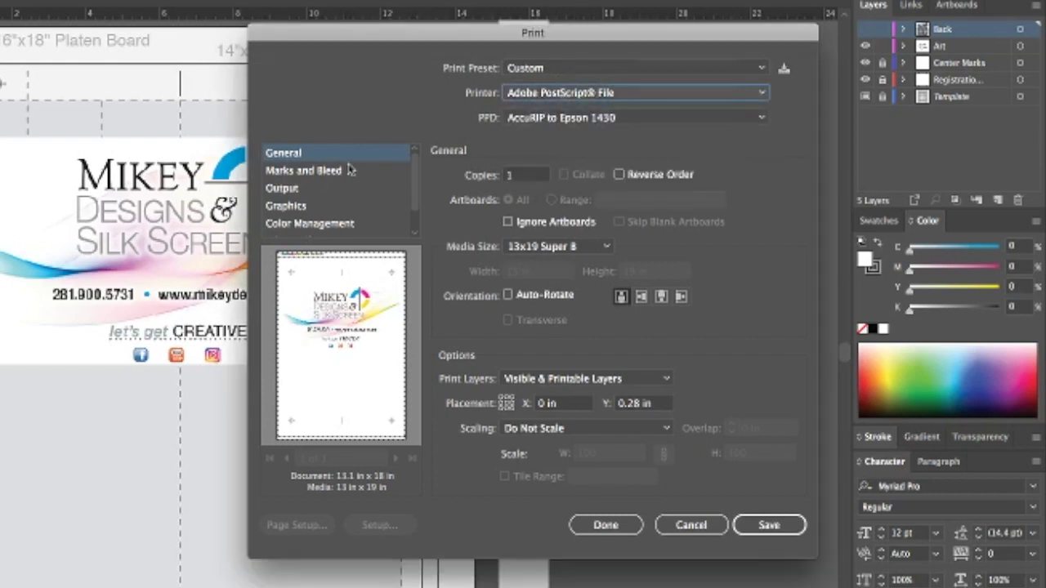
click(321, 193)
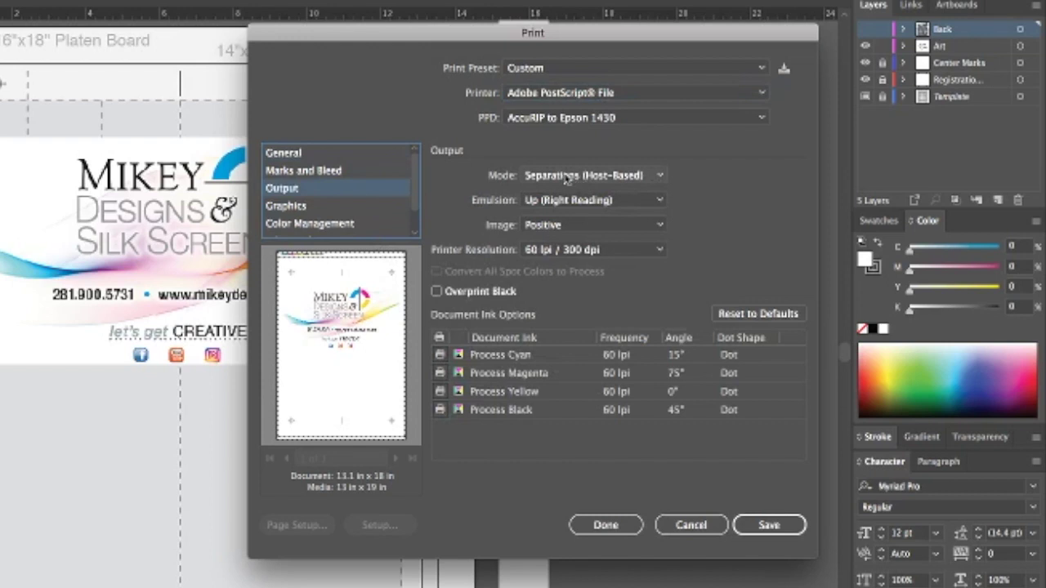
click(347, 155)
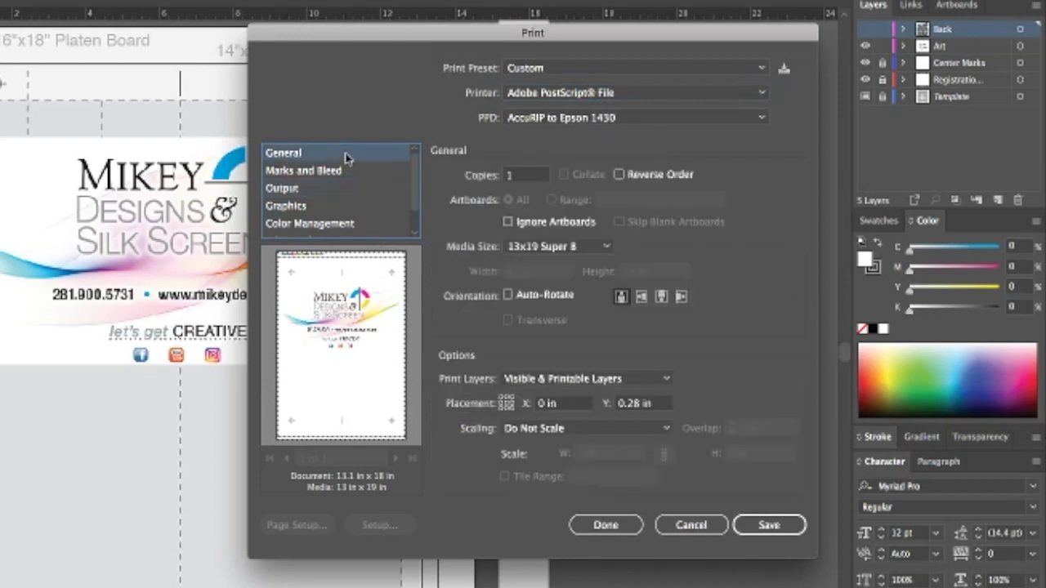
click(768, 527)
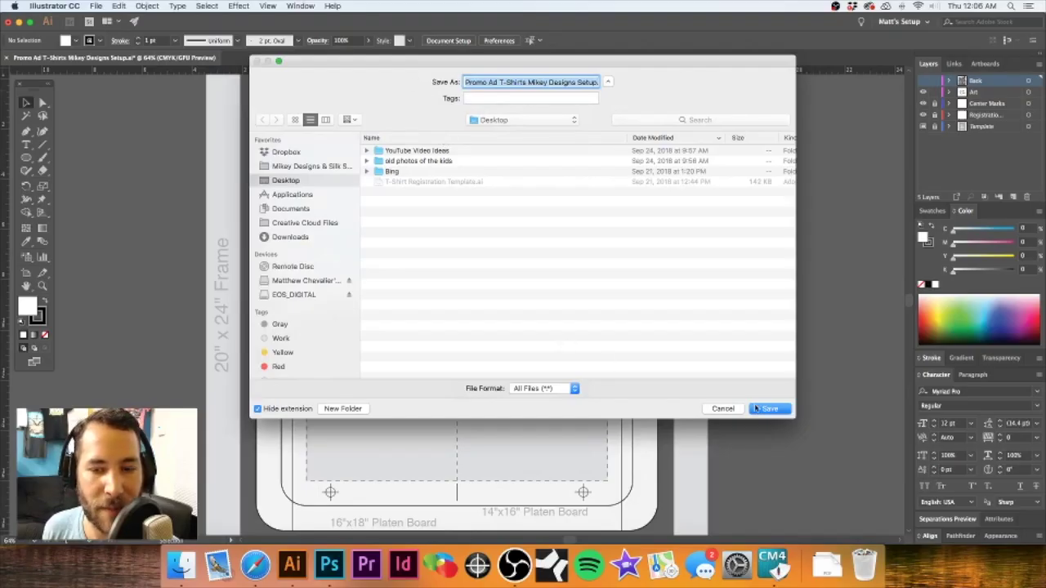
click(769, 409)
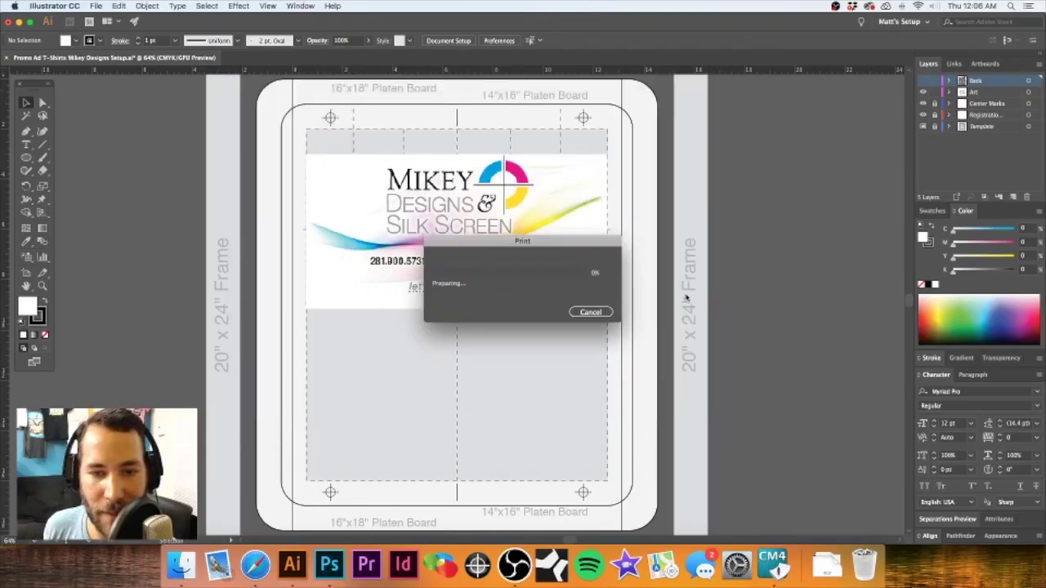
- Open the new .ps file from the Finder Desktop window in Preview
key(super+Tab)
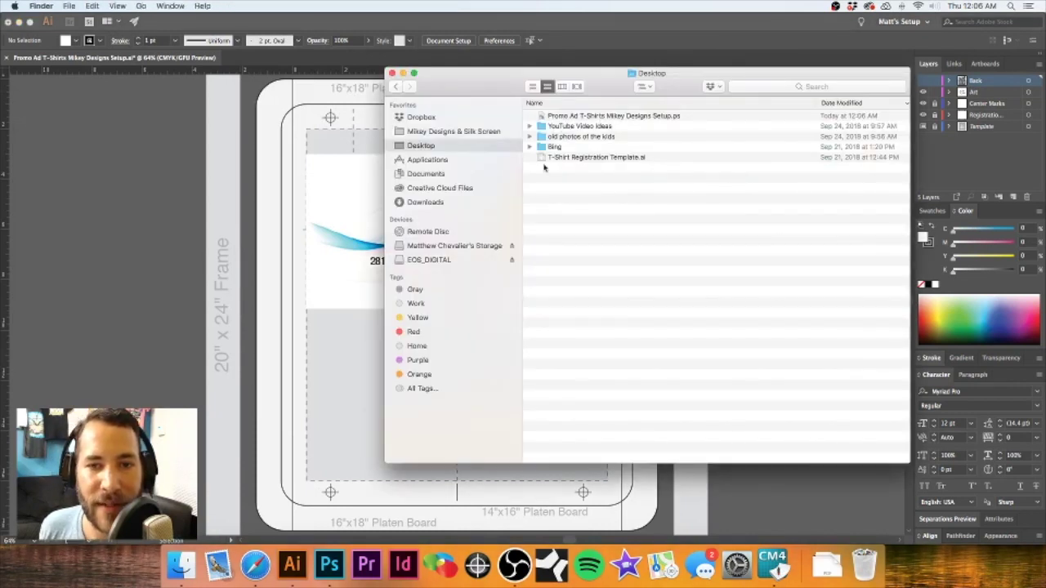
click(622, 119)
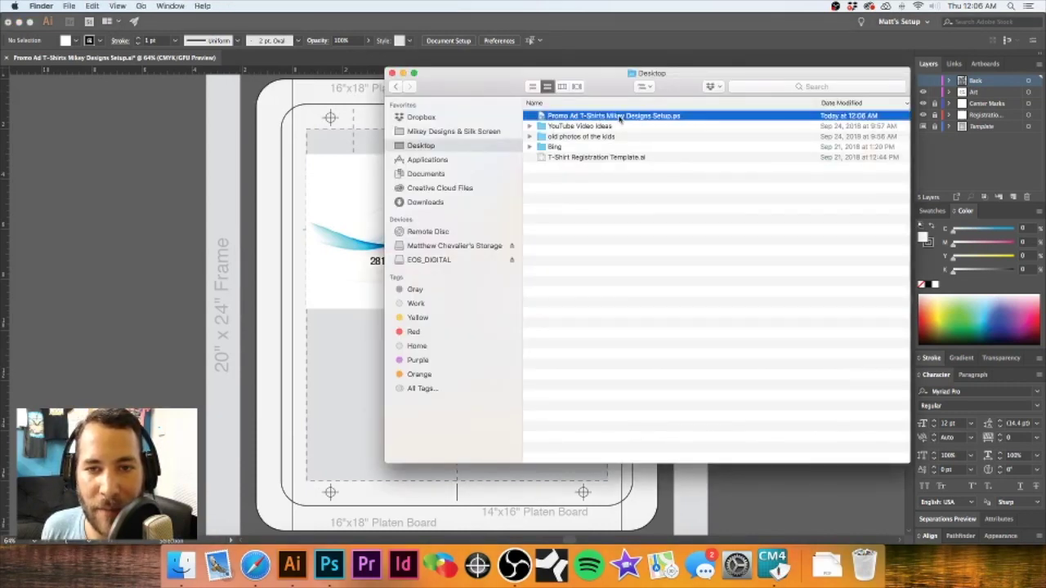
double_click(622, 119)
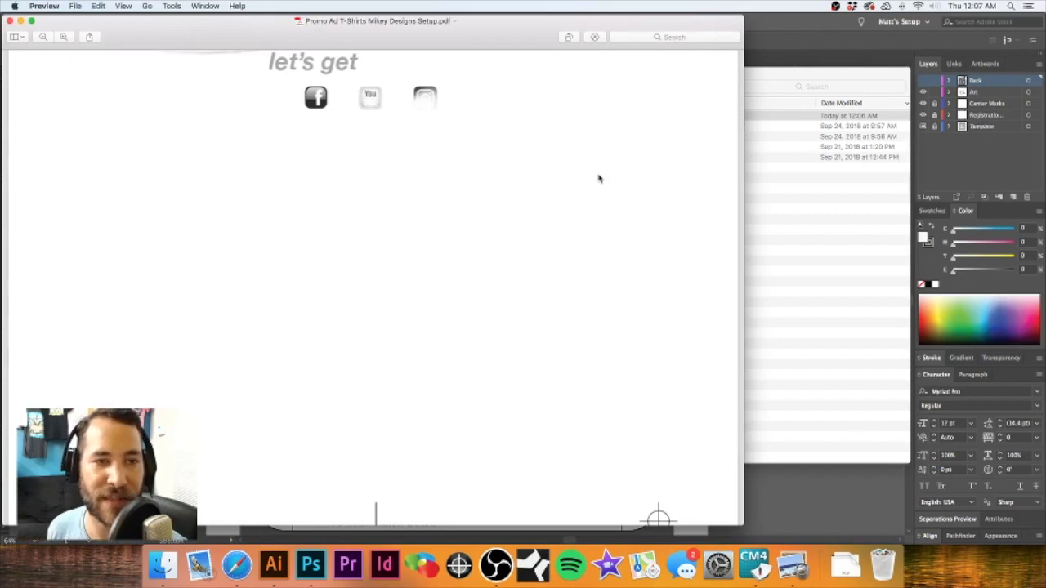
- Scroll through the PDF to check the Cyan, Yellow and Black grayscale separation pages
scroll(601, 178, up, 10)
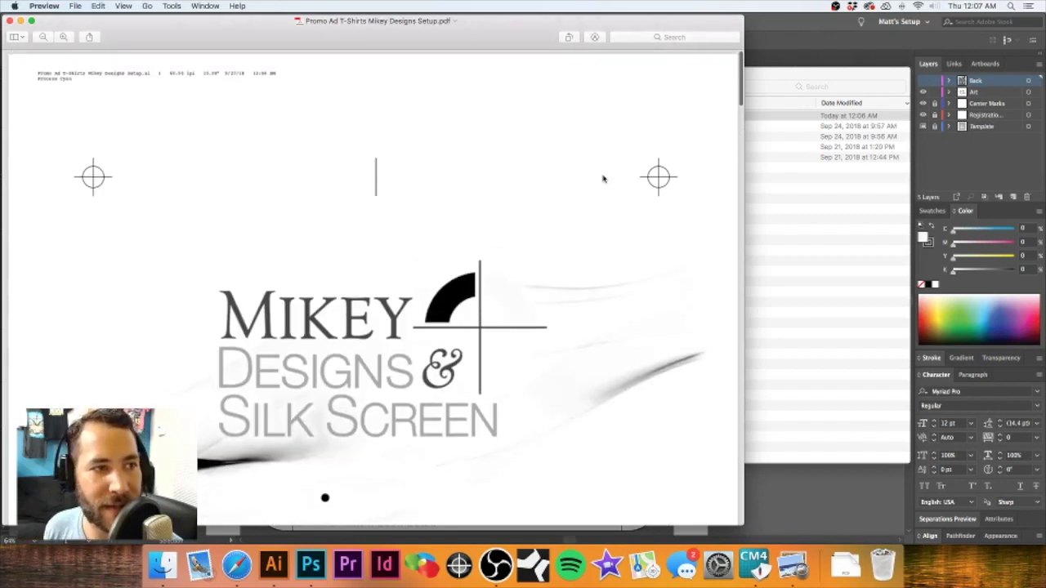
scroll(603, 179, down, 10)
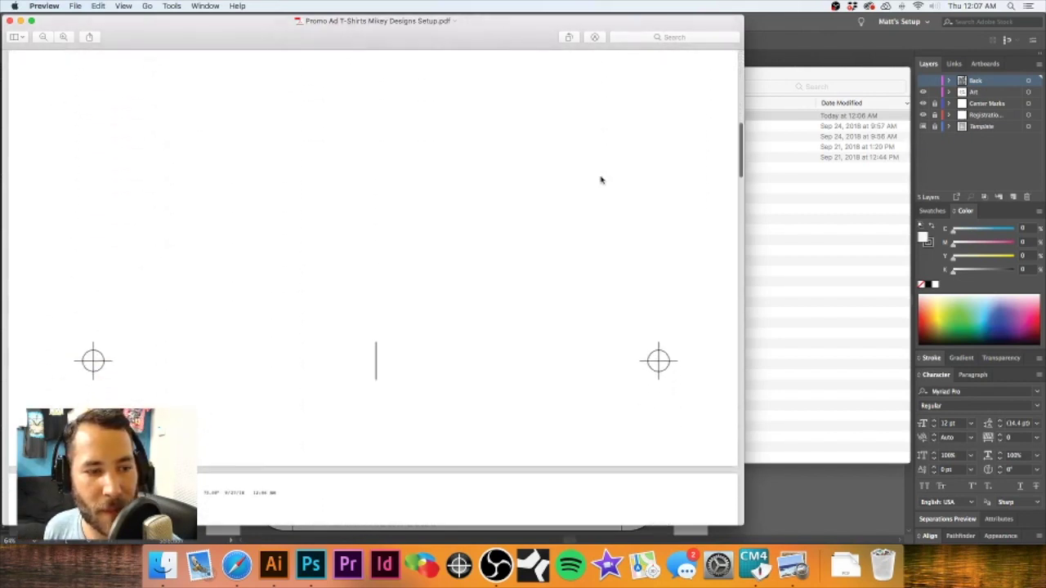
scroll(601, 179, down, 10)
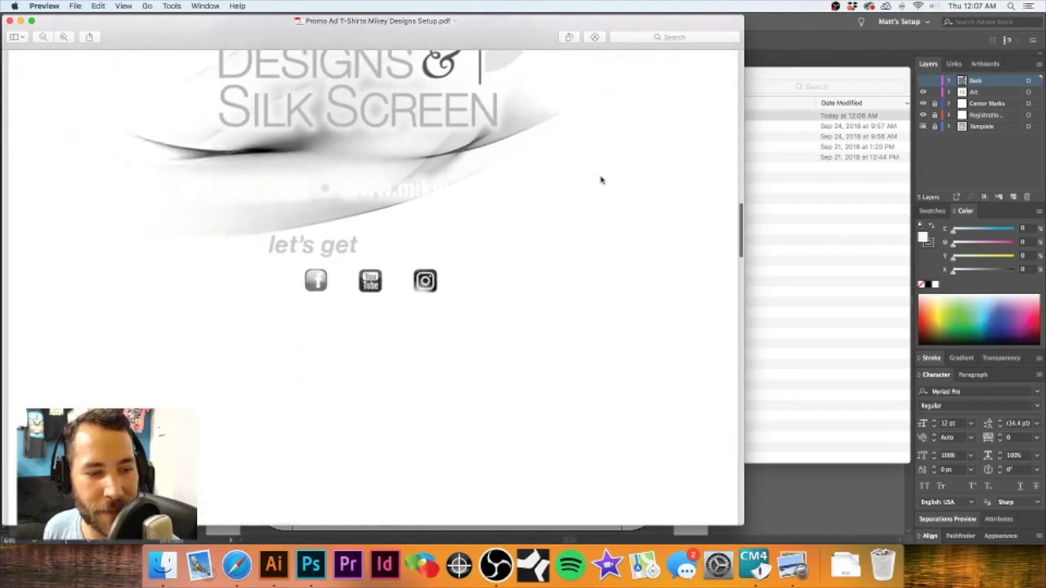
scroll(601, 179, down, 8)
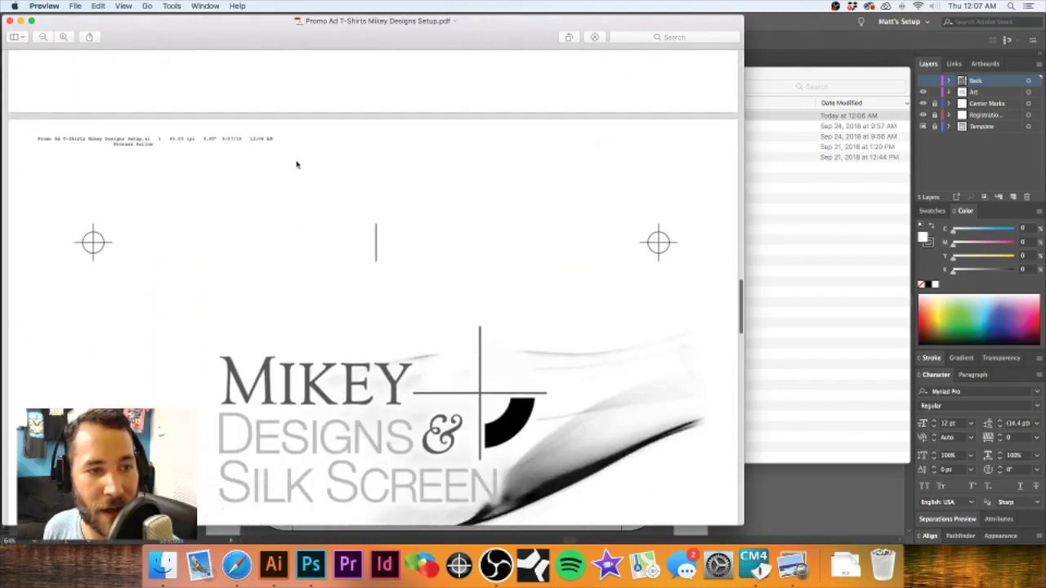
scroll(575, 269, down, 10)
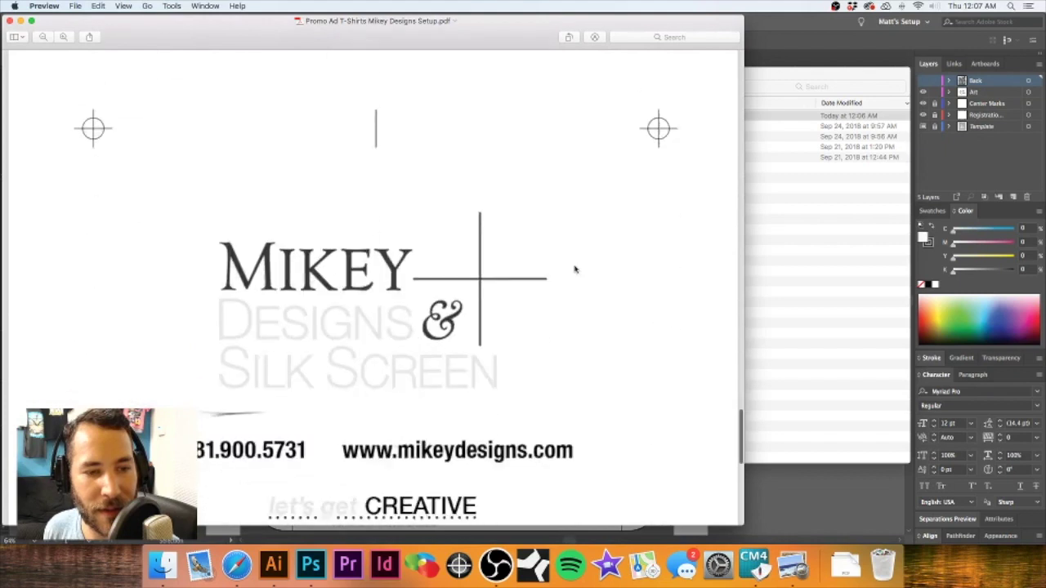
scroll(574, 269, down, 3)
scroll(575, 269, up, 6)
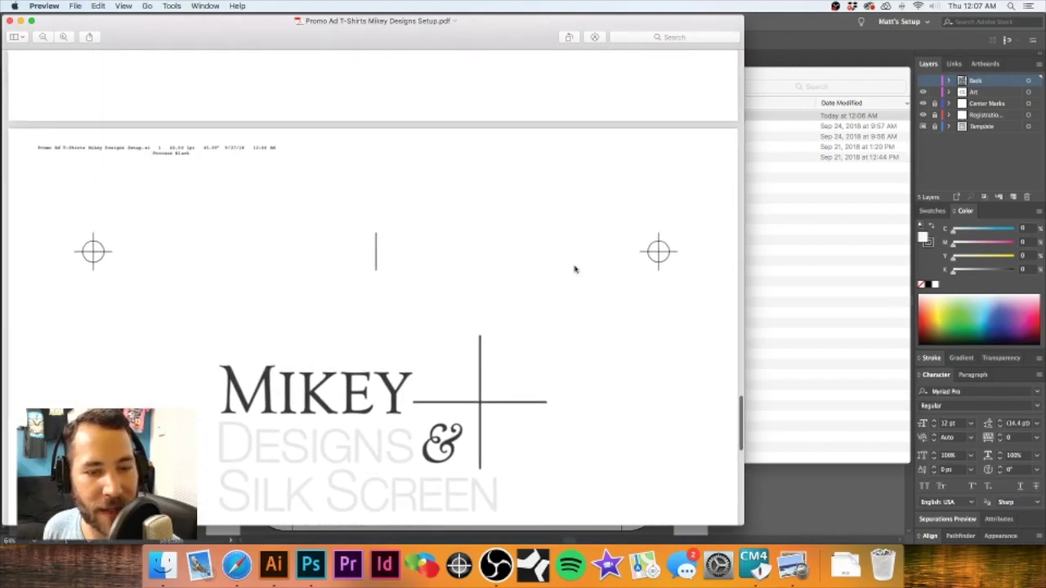
key(super+Tab)
click(96, 6)
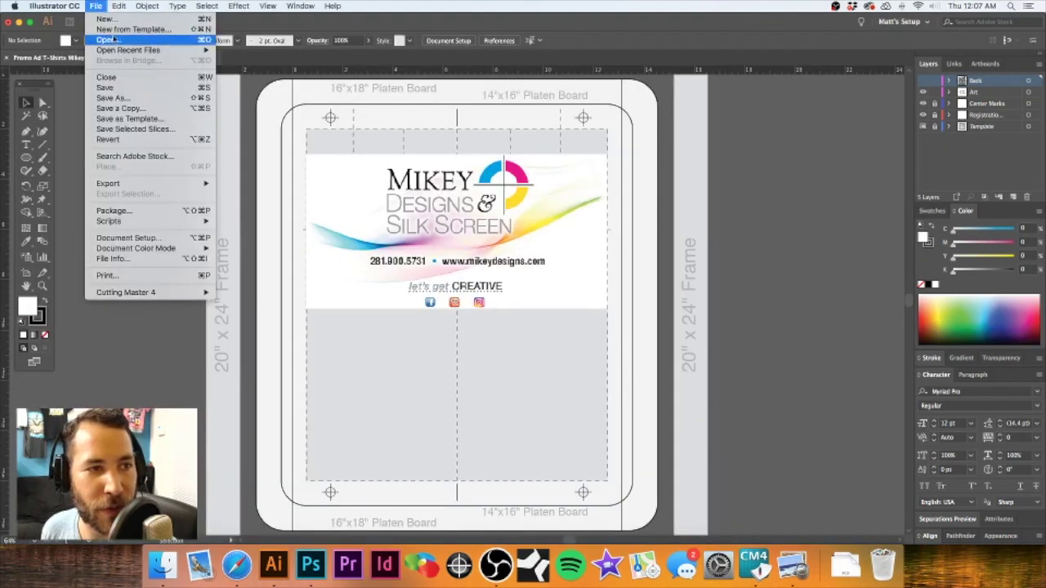
click(143, 275)
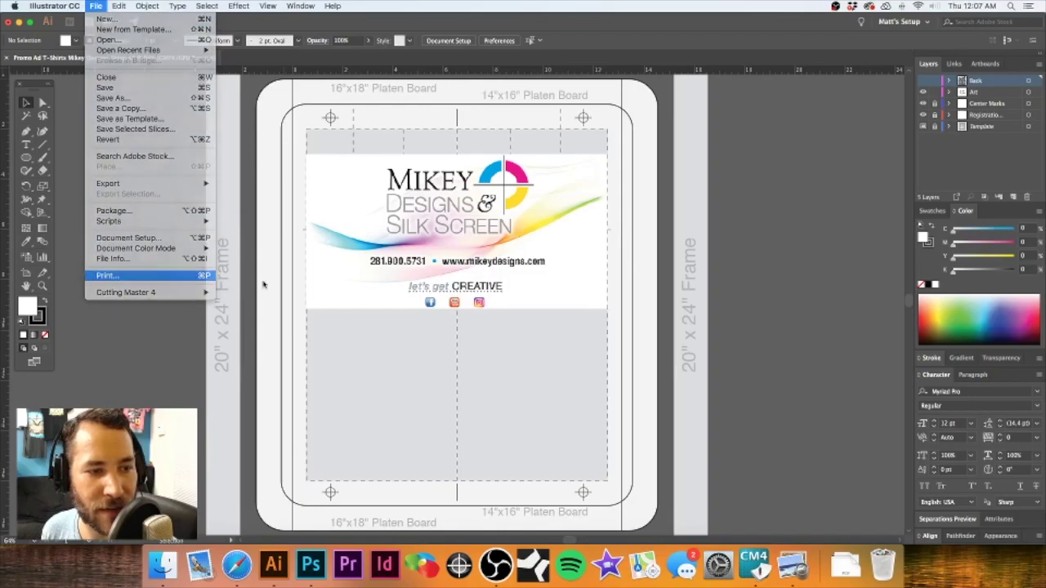
click(564, 180)
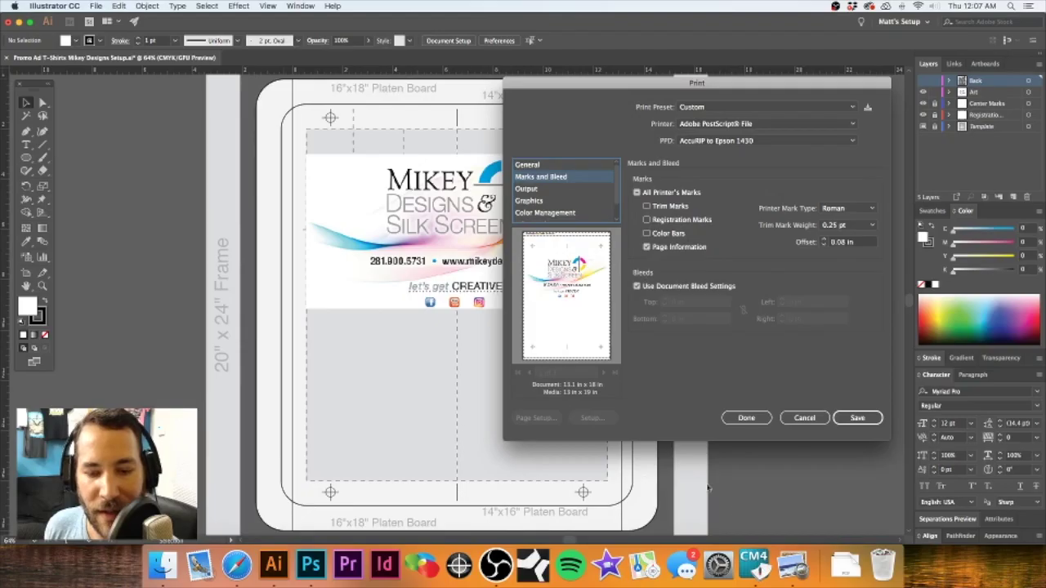
click(760, 564)
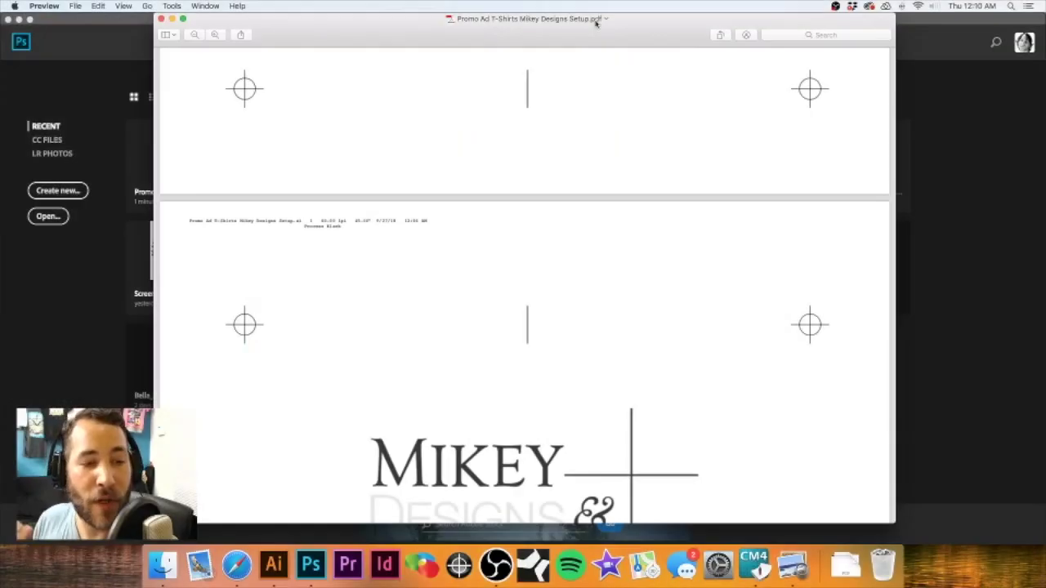
- Save the labelled separations document from Preview to the Desktop in PDF format
click(82, 7)
click(90, 77)
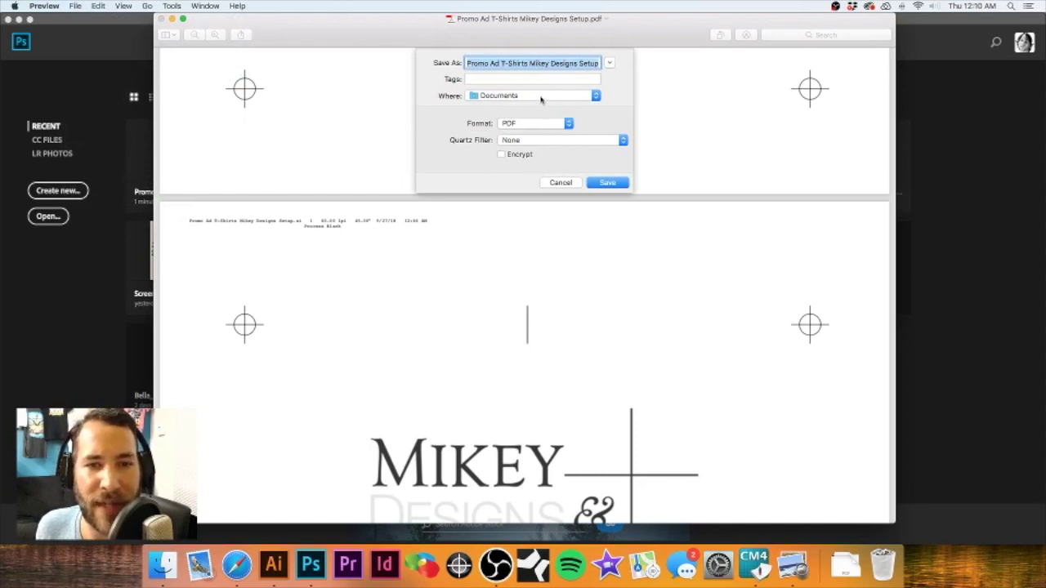
click(537, 96)
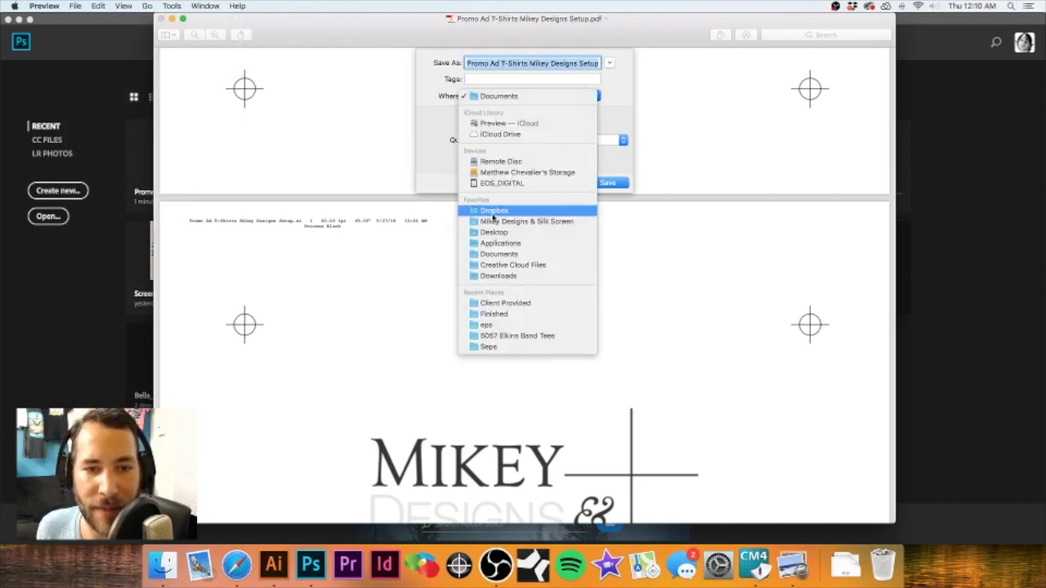
click(494, 233)
click(605, 182)
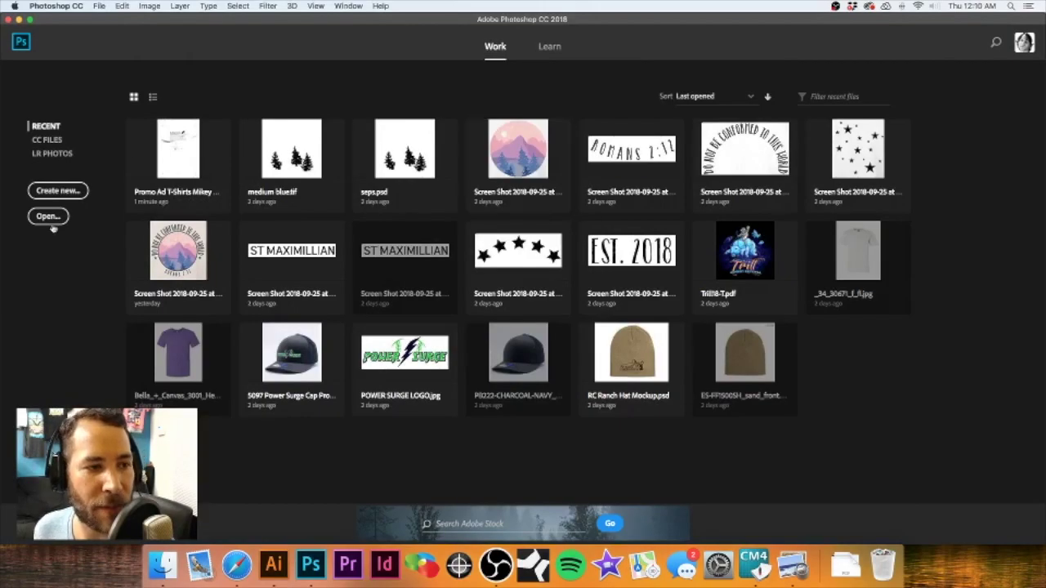
- Open the separations PDF from the Desktop in Photoshop's Import PDF dialog
key(super+o)
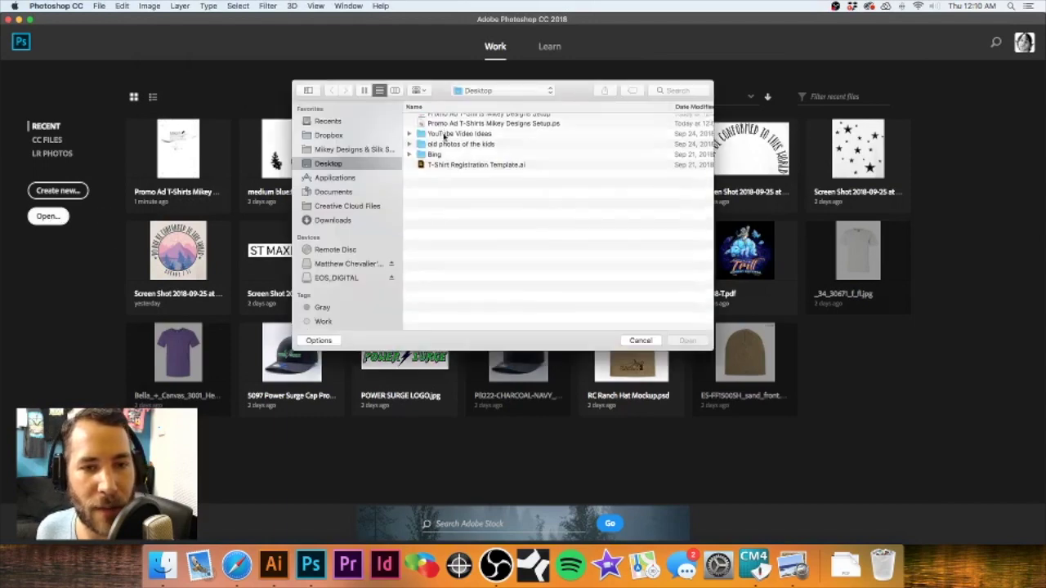
click(533, 120)
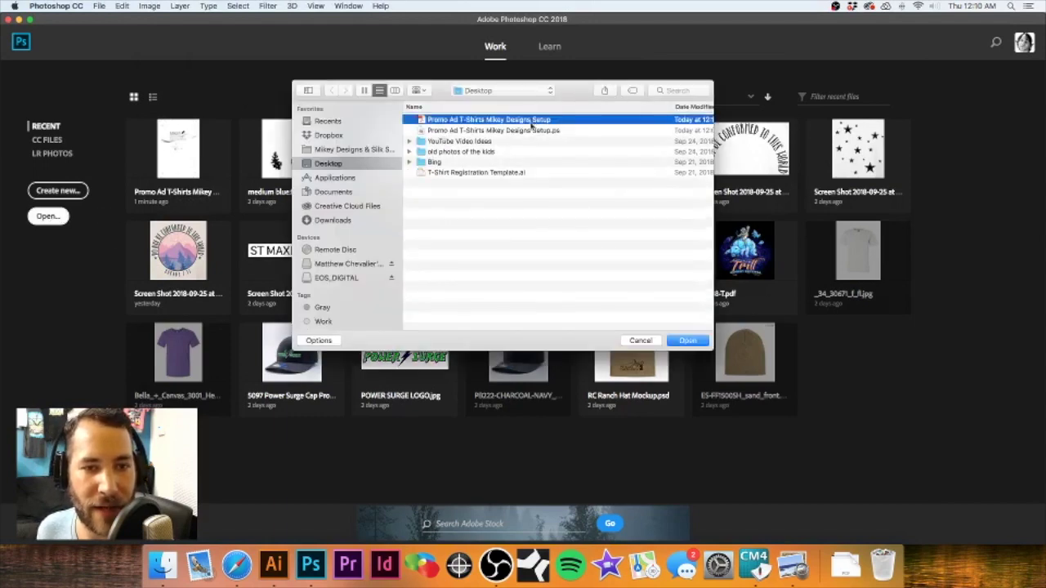
click(686, 340)
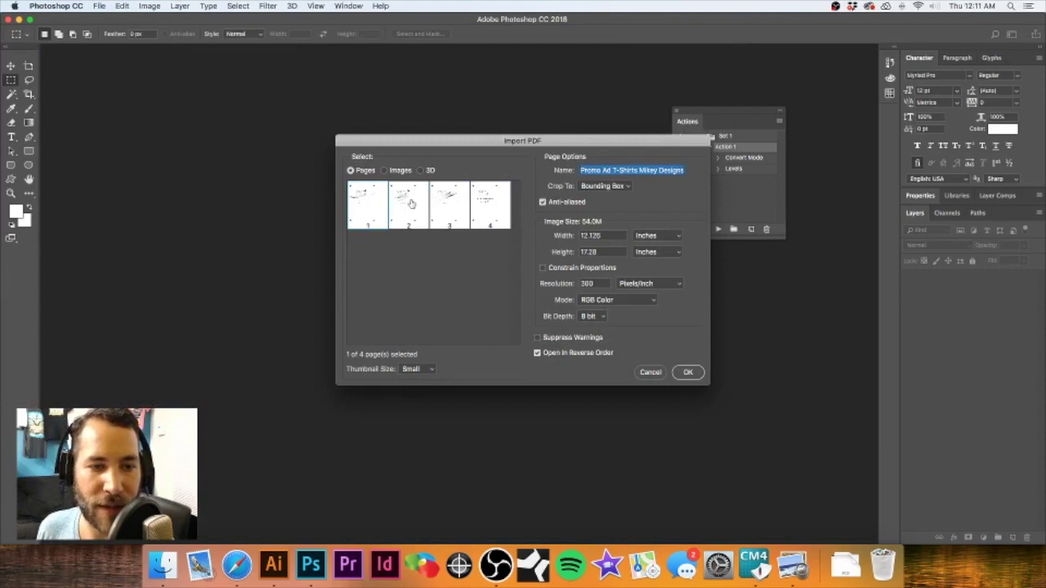
- Import all four pages as Grayscale documents at 300 pixels/inch
shift+click(412, 205)
shift+click(443, 207)
shift+click(487, 207)
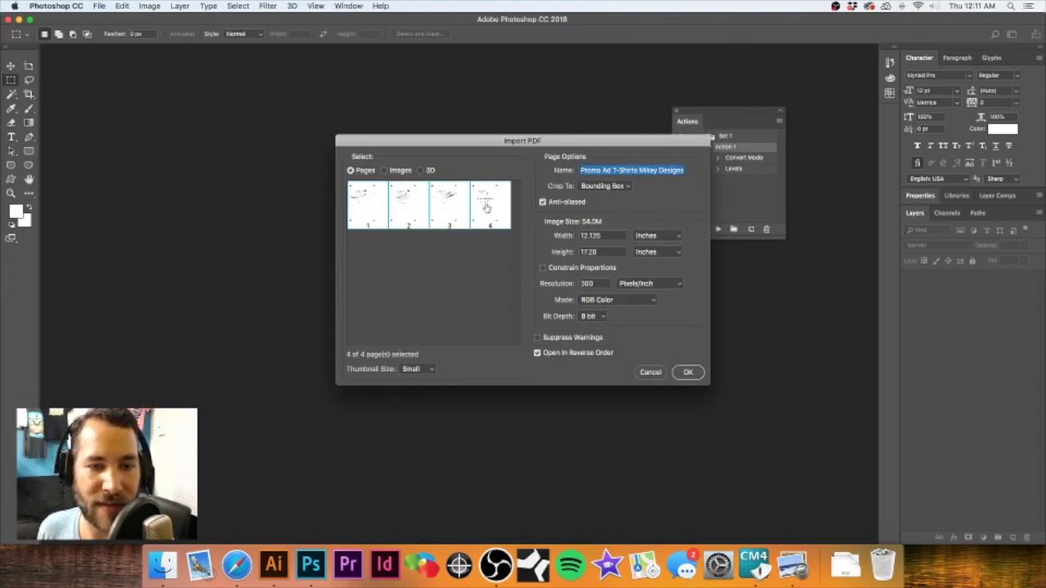
drag(467, 146, 428, 130)
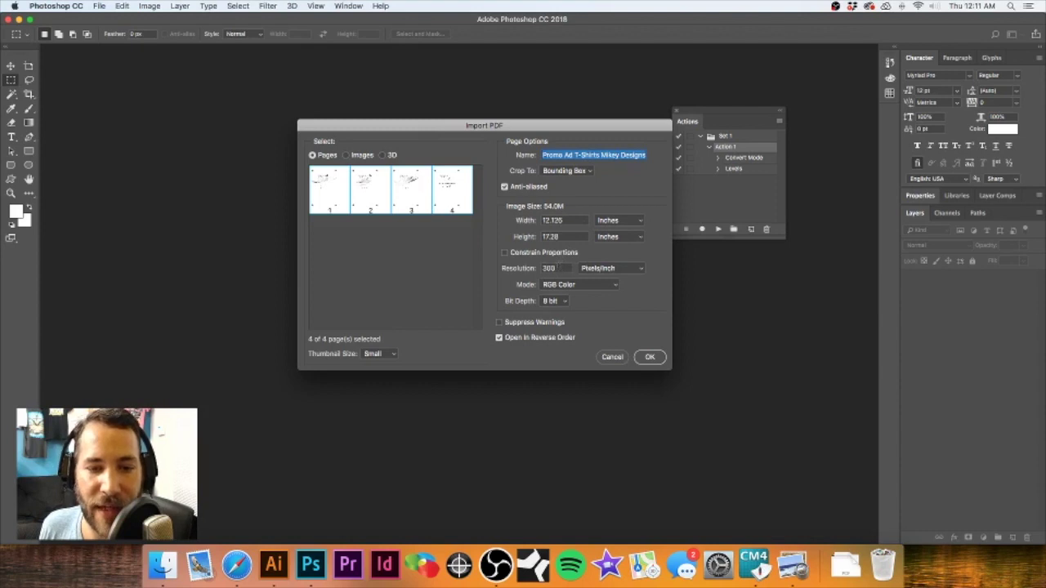
click(568, 285)
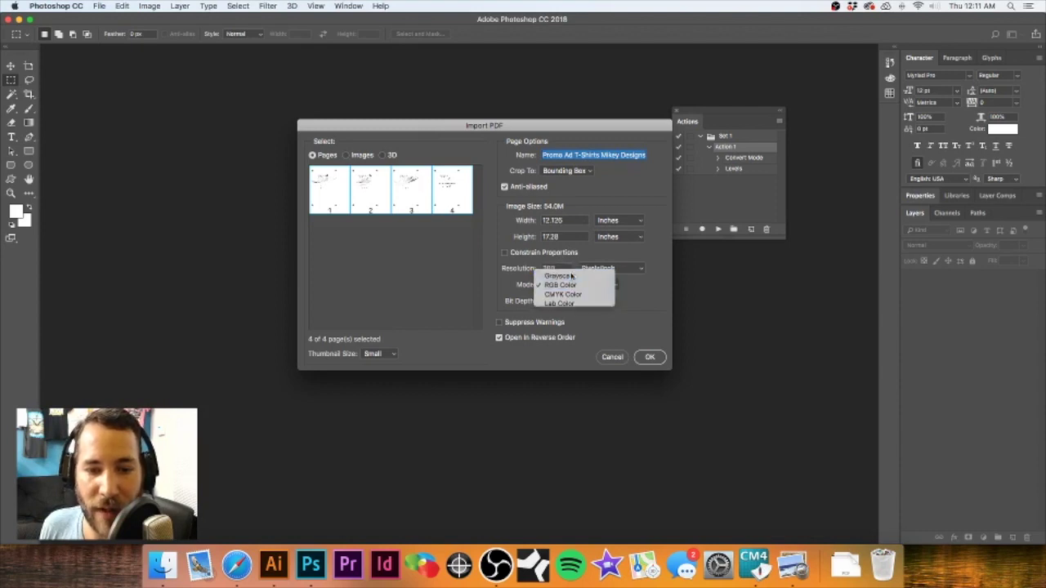
click(572, 277)
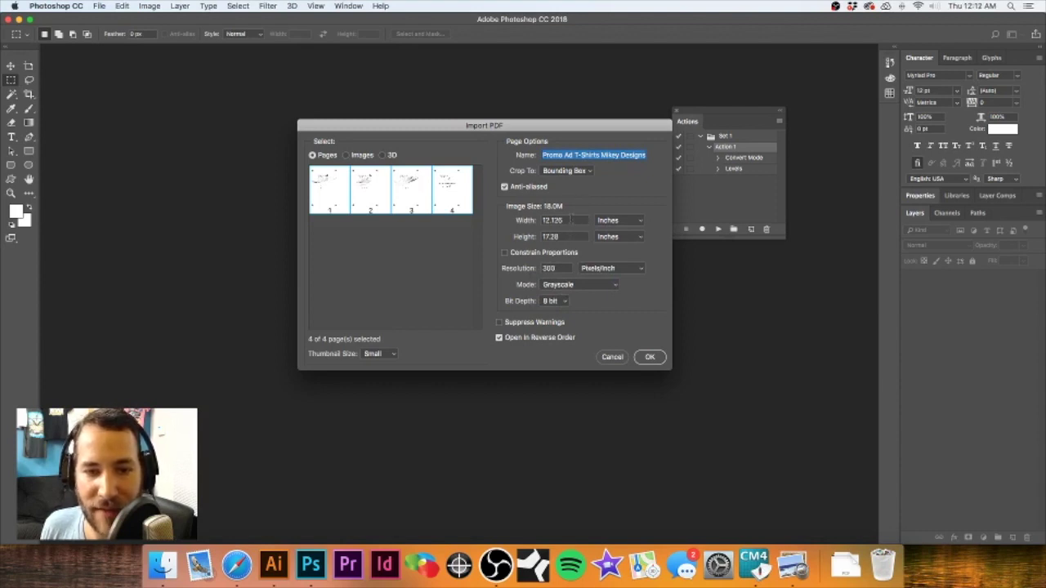
click(649, 357)
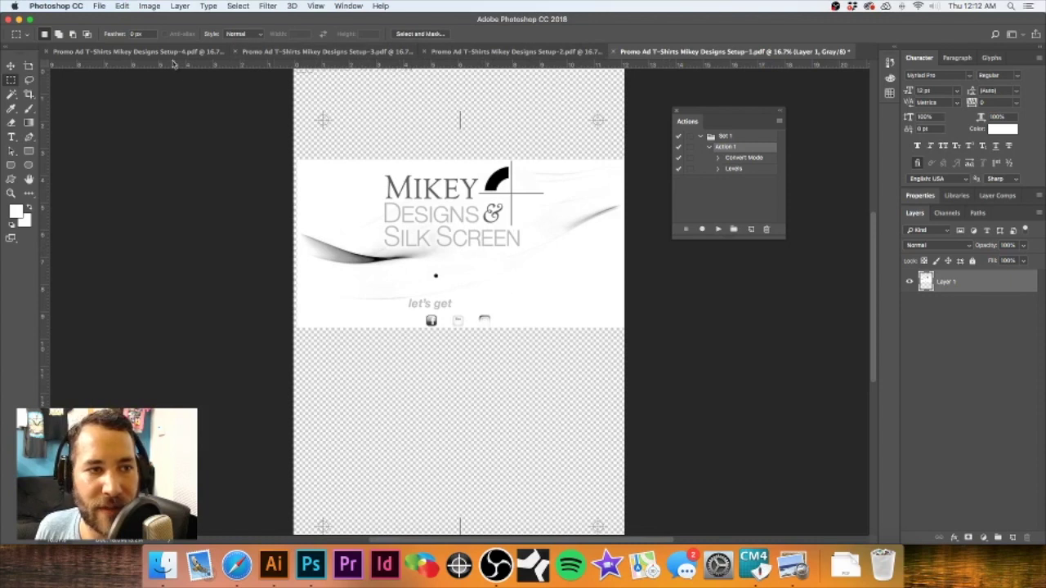
- Start Image > Mode > Bitmap on page 1, agreeing to flatten the layers
click(150, 6)
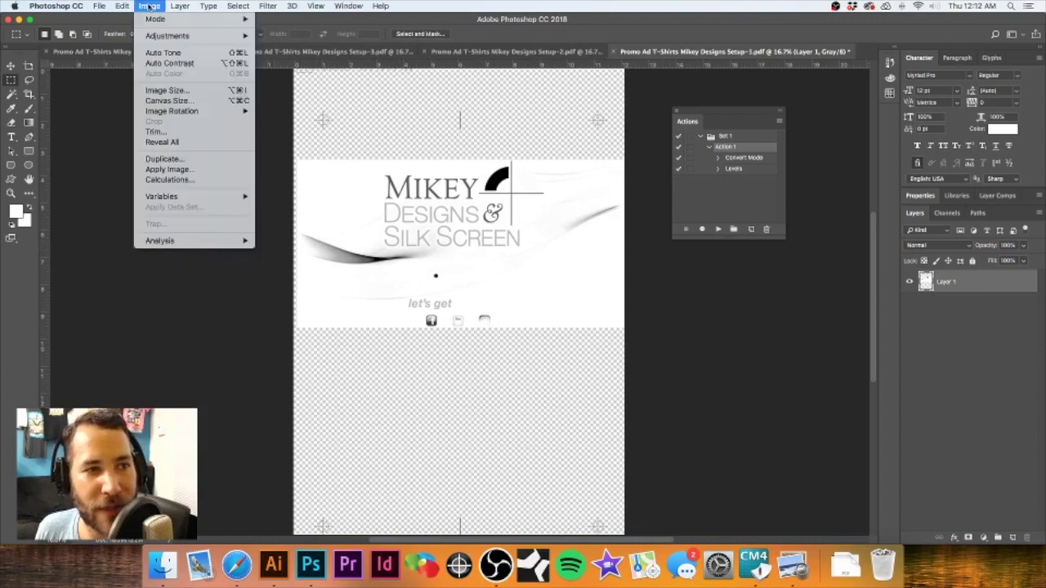
mouse_move(196, 21)
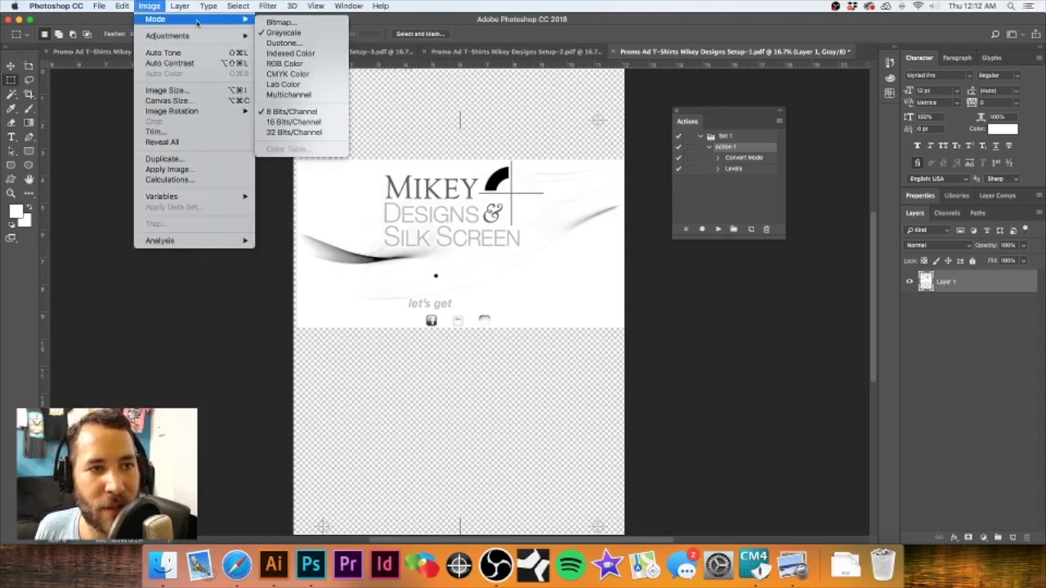
click(282, 23)
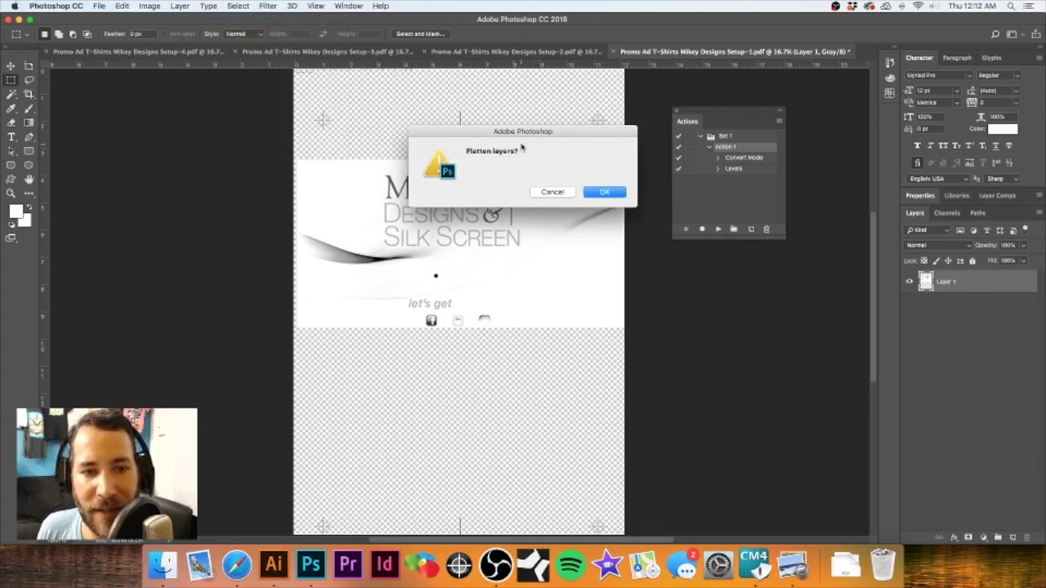
click(607, 193)
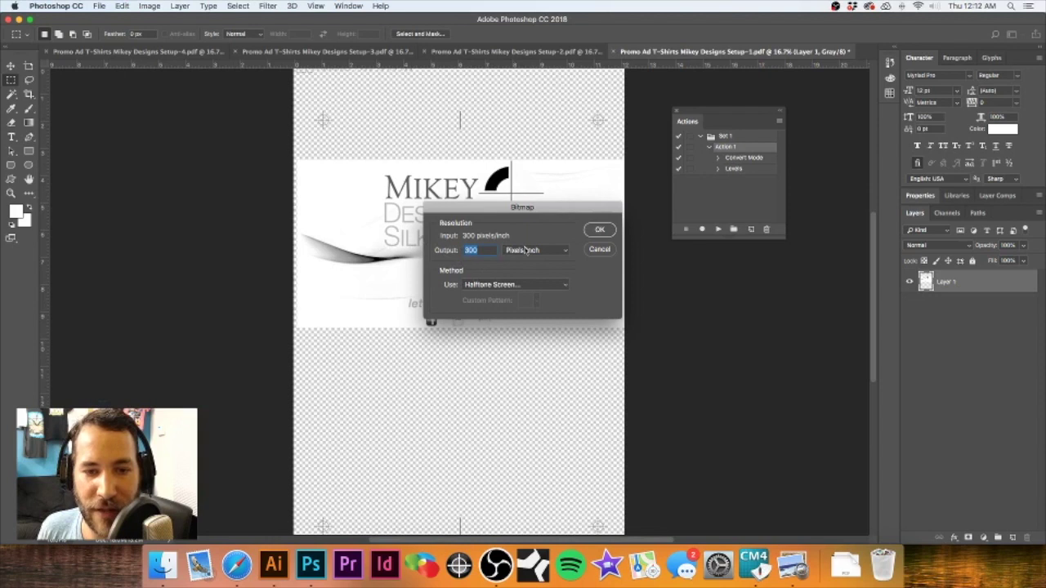
- Accept 300 pixels/inch Halftone Screen output and set frequency to 55 lines/inch at 22.5°
click(598, 232)
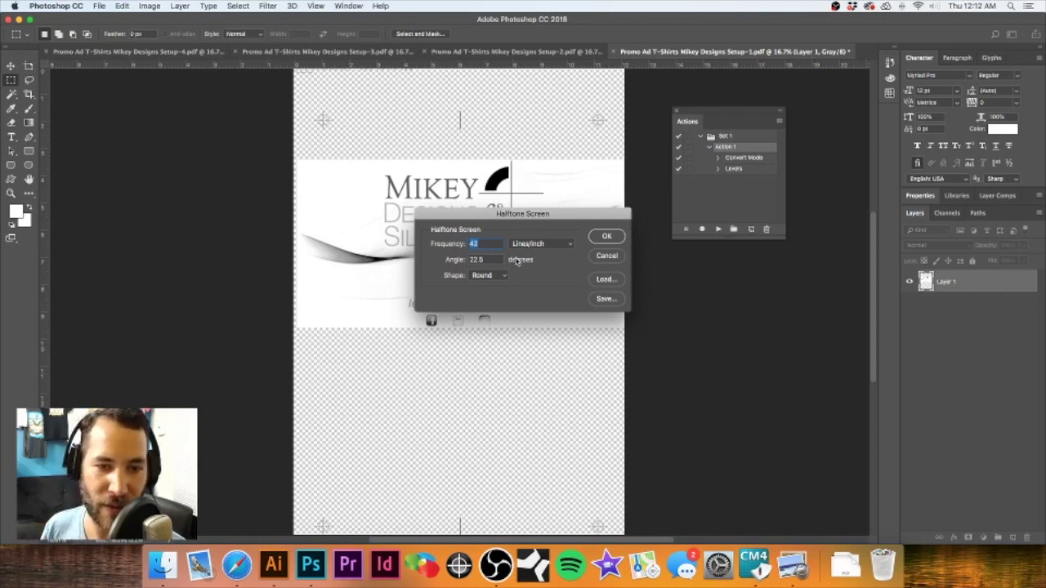
text(55)
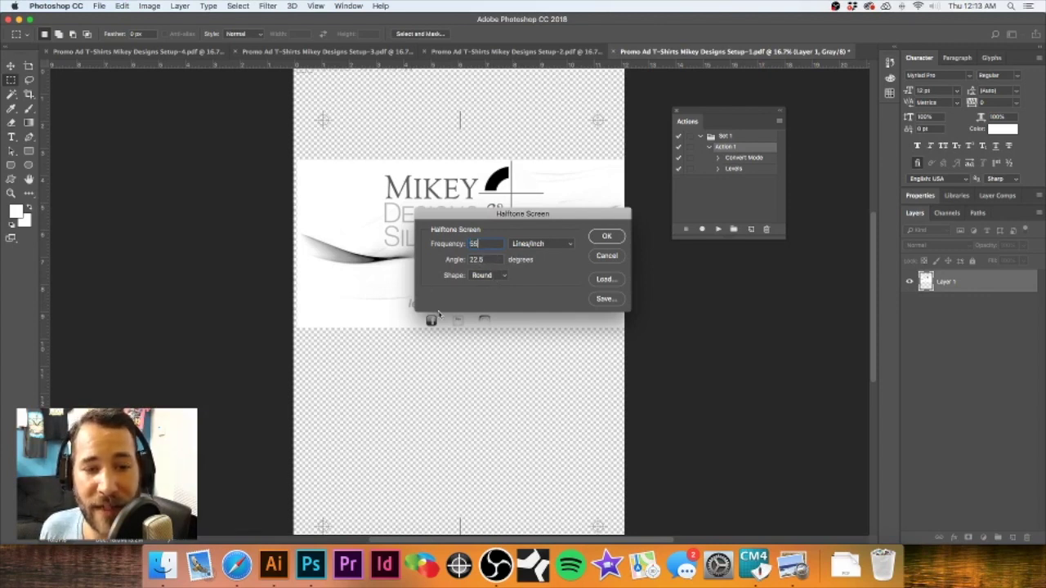
click(493, 277)
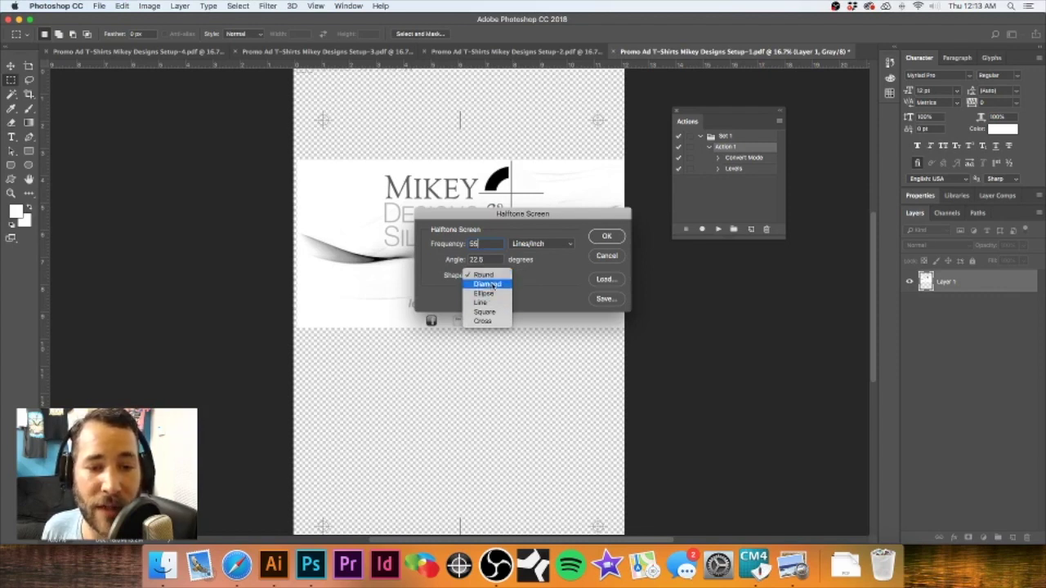
- Apply the Round-dot halftone conversion, then zoom in on the lettering to inspect the dots
click(489, 276)
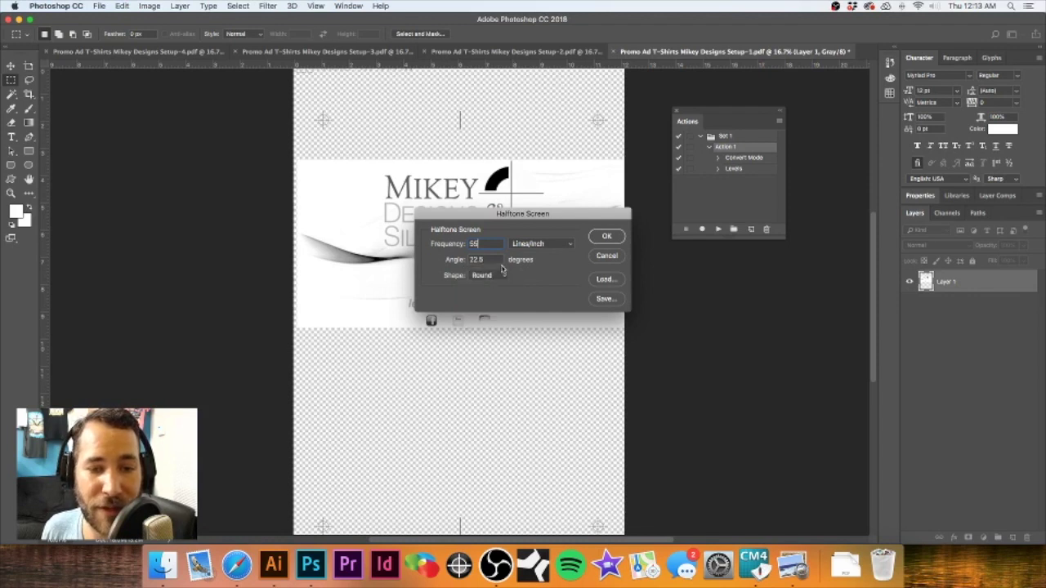
click(607, 237)
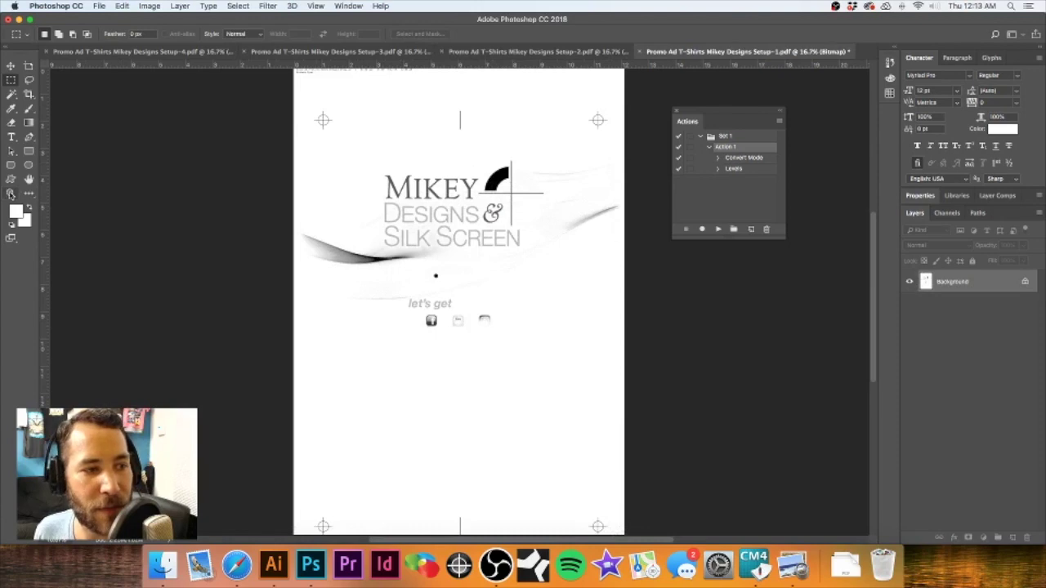
double_click(11, 193)
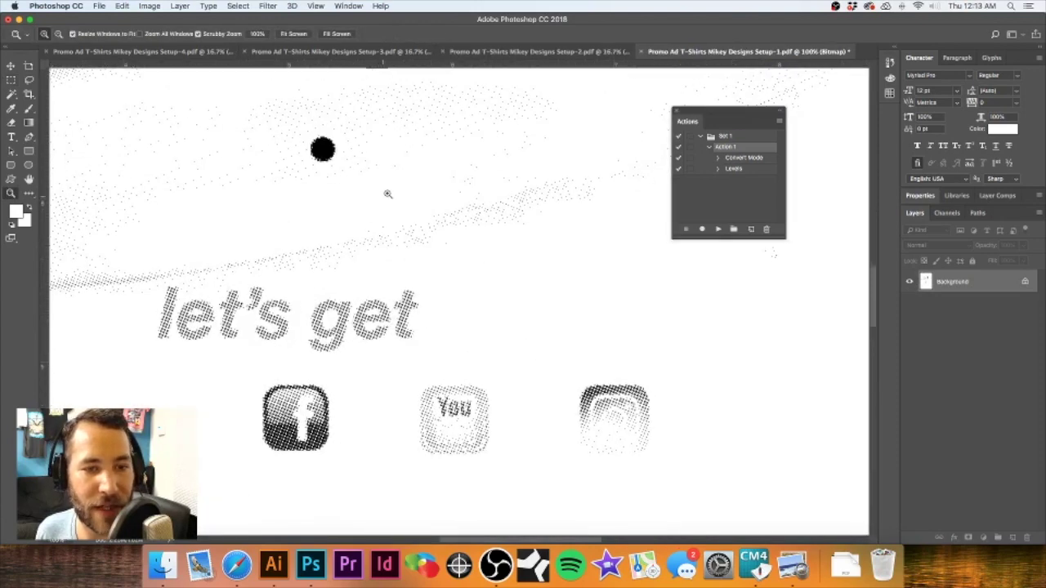
drag(408, 180, 430, 341)
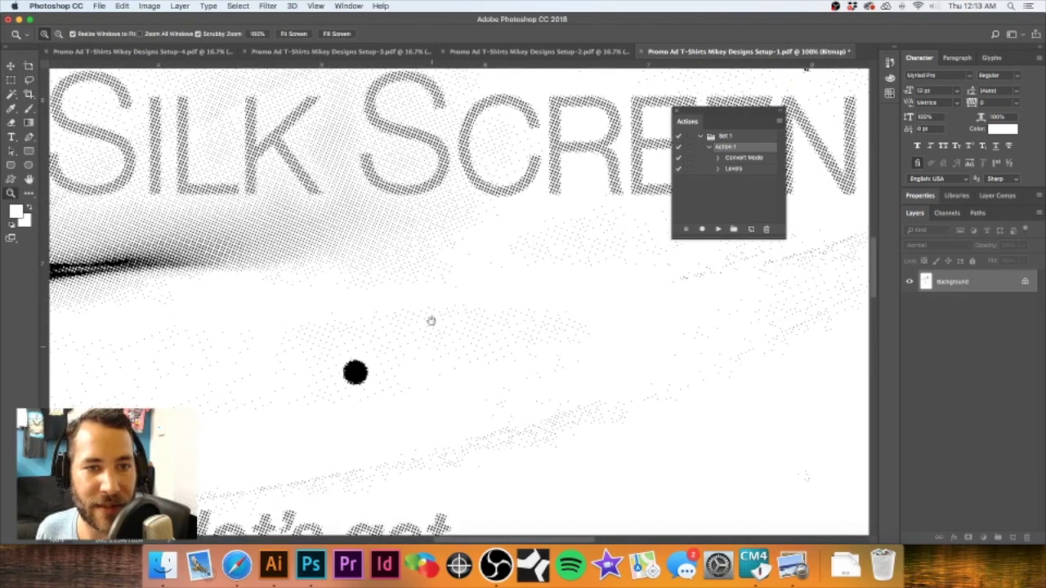
drag(388, 131, 424, 257)
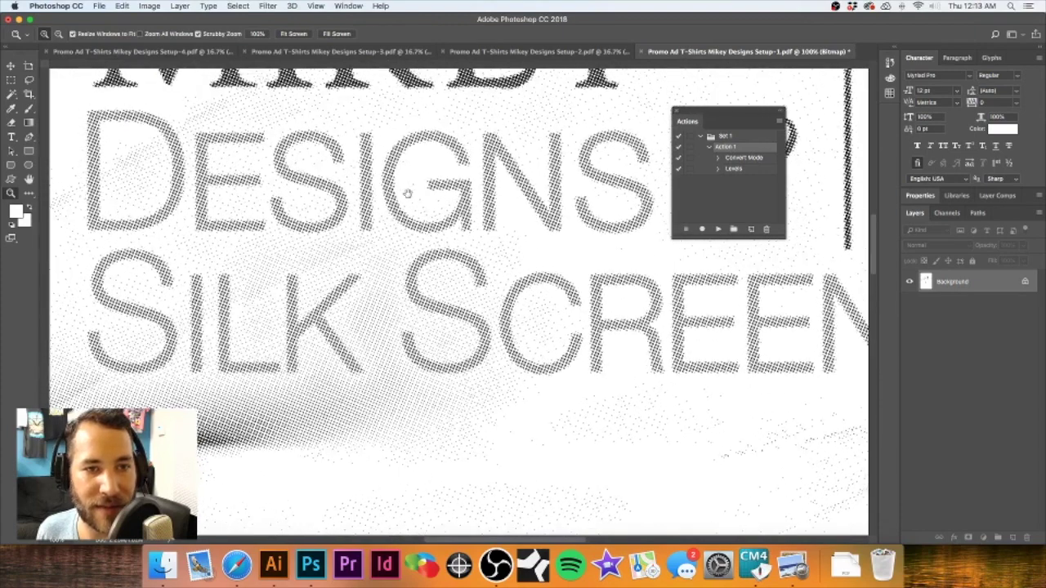
alt+click(406, 194)
alt+click(429, 233)
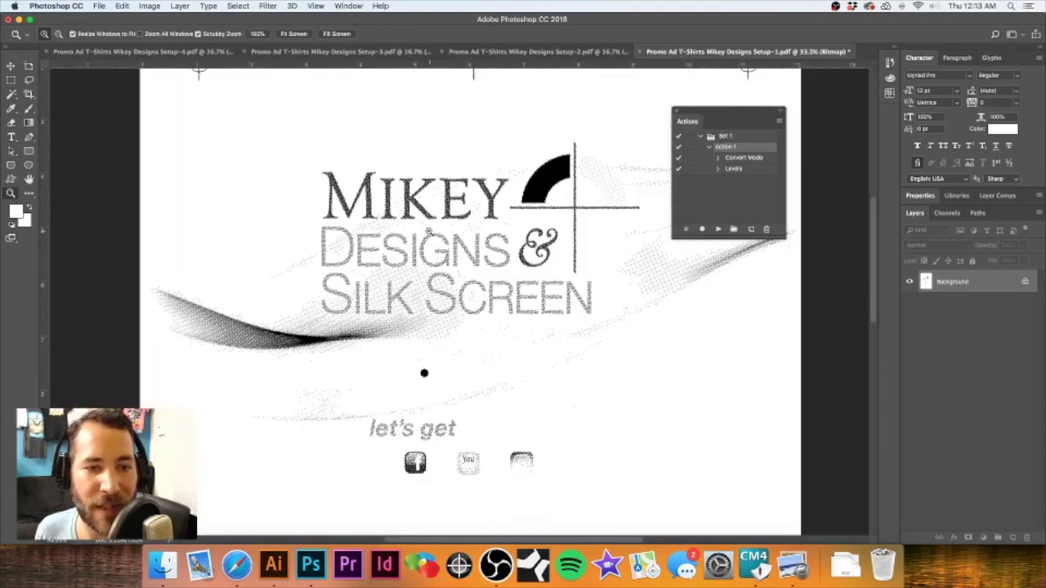
alt+click(427, 232)
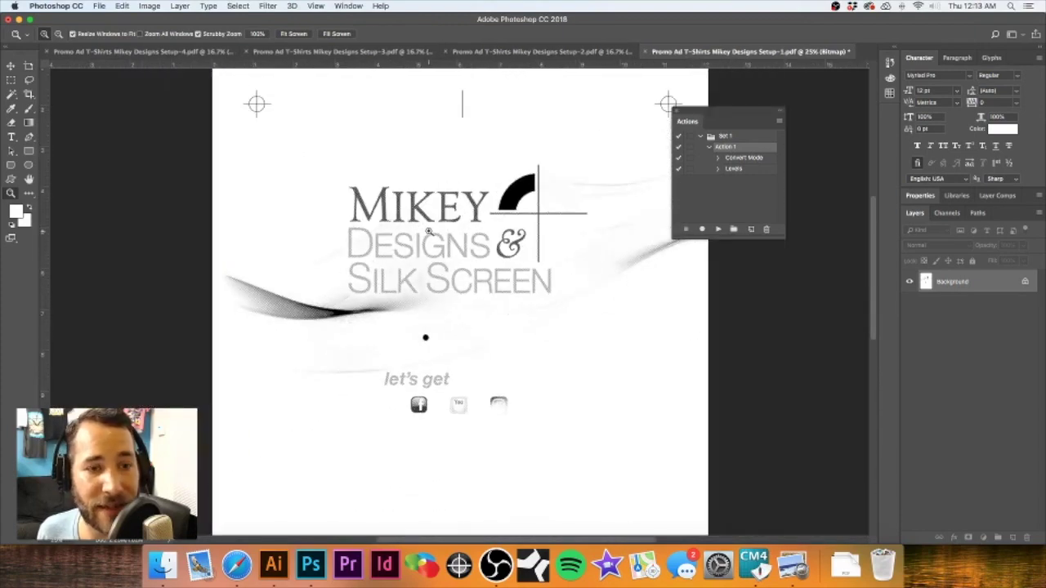
- Save the halftone page as cyan.tif in TIFF format with no compression
key(super+shift+s)
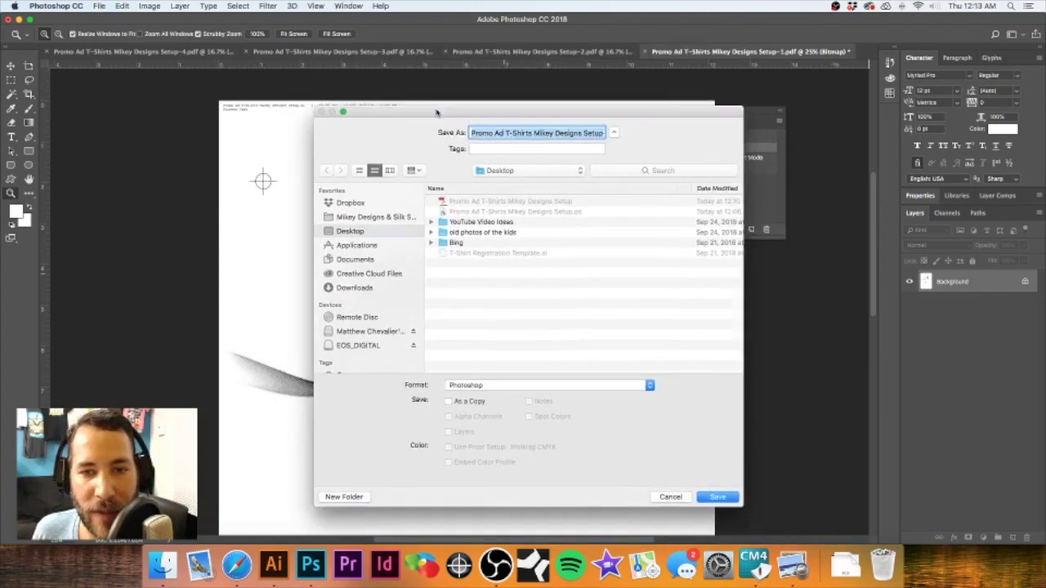
drag(438, 112, 403, 104)
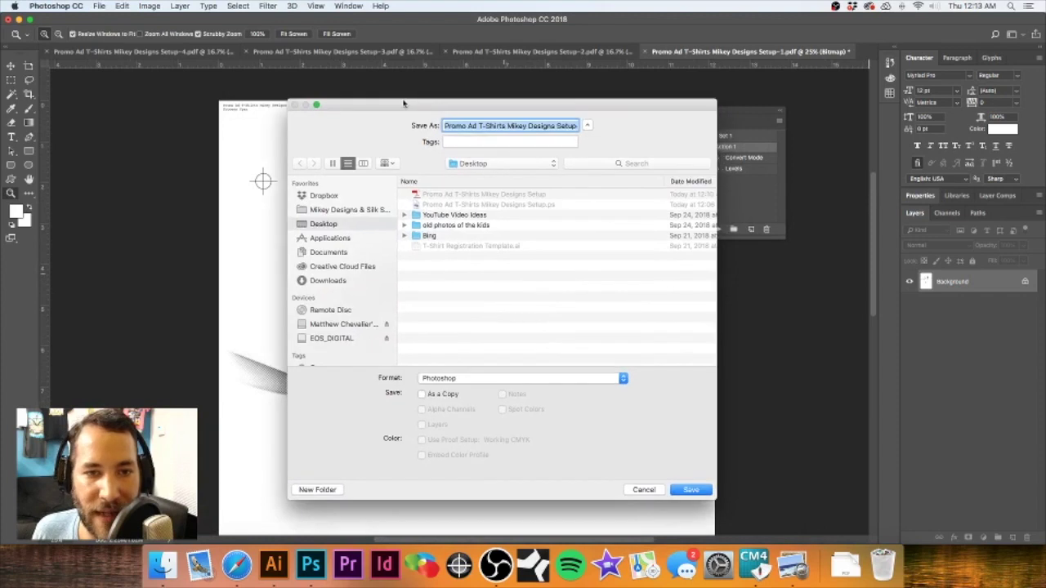
text(cyan.psd)
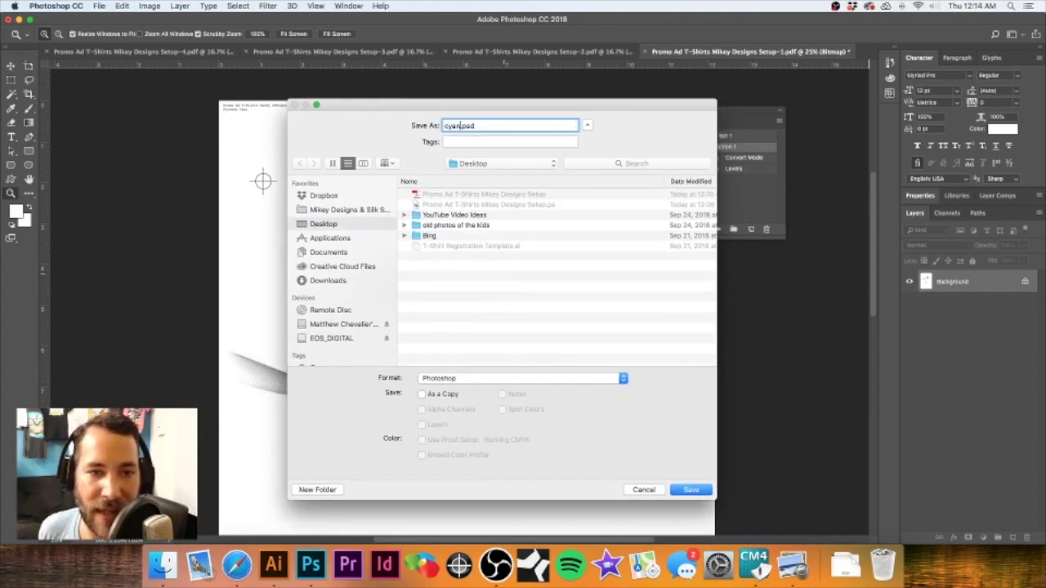
click(523, 378)
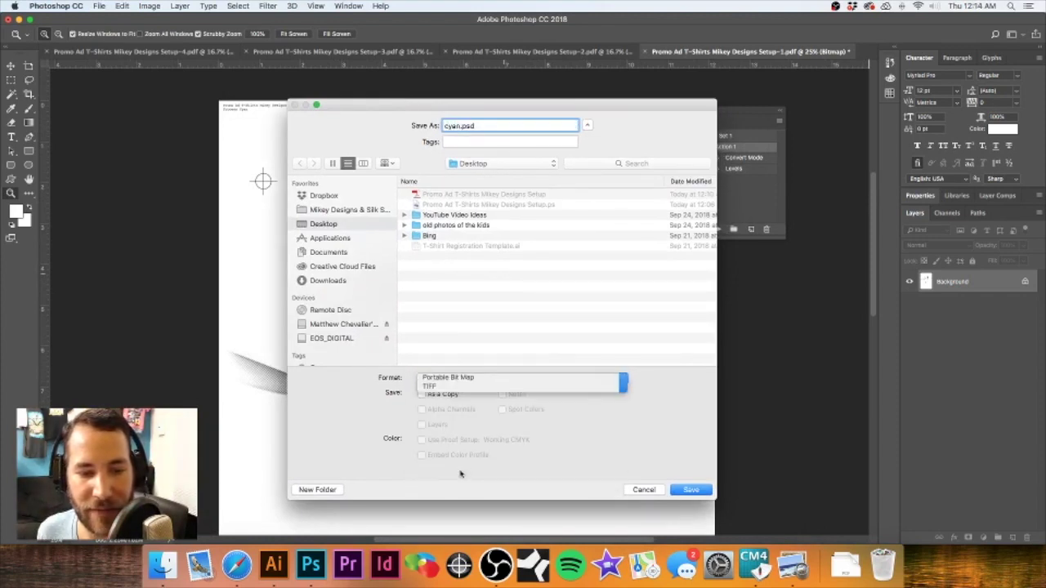
click(442, 385)
click(691, 490)
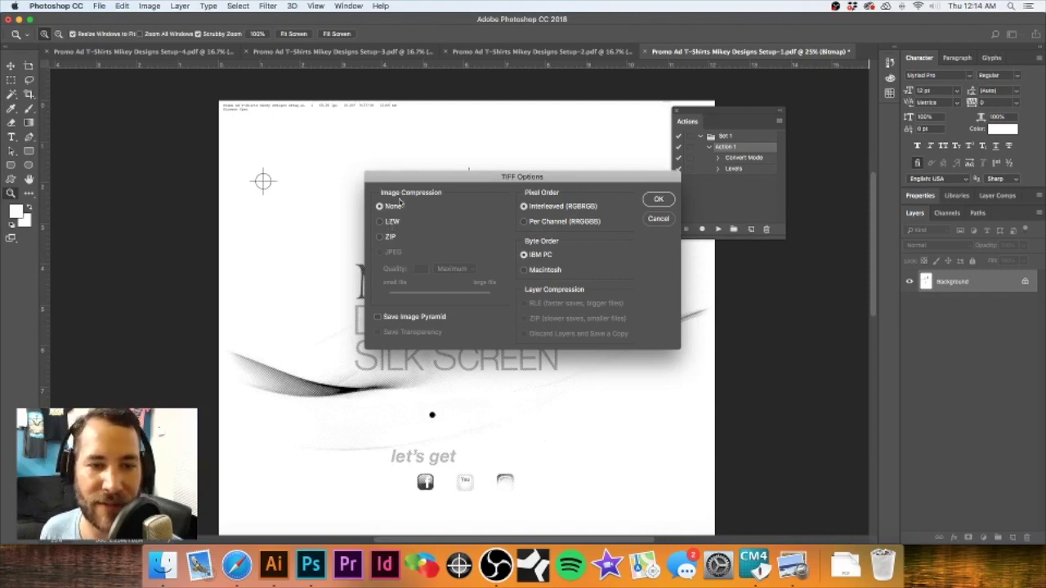
click(657, 201)
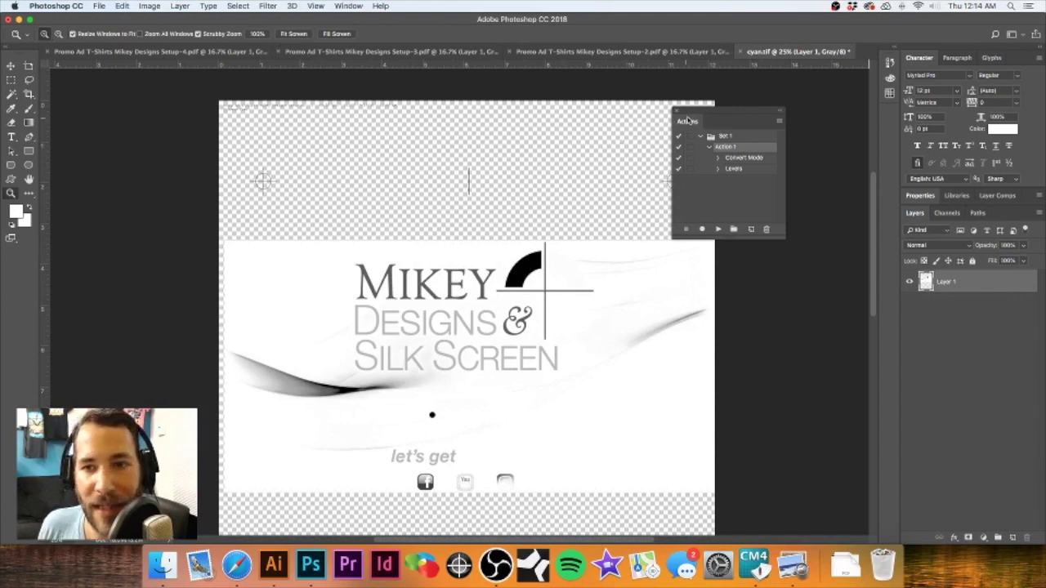
- Delete the old Set 1 and start recording a new Action 1
drag(700, 115, 677, 100)
click(711, 122)
key(Delete)
click(622, 192)
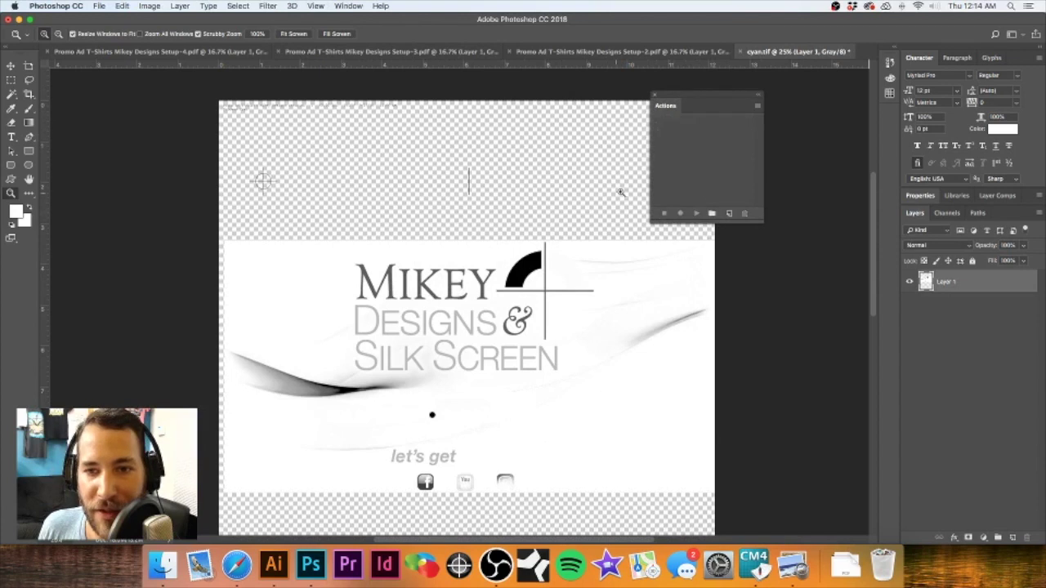
click(729, 215)
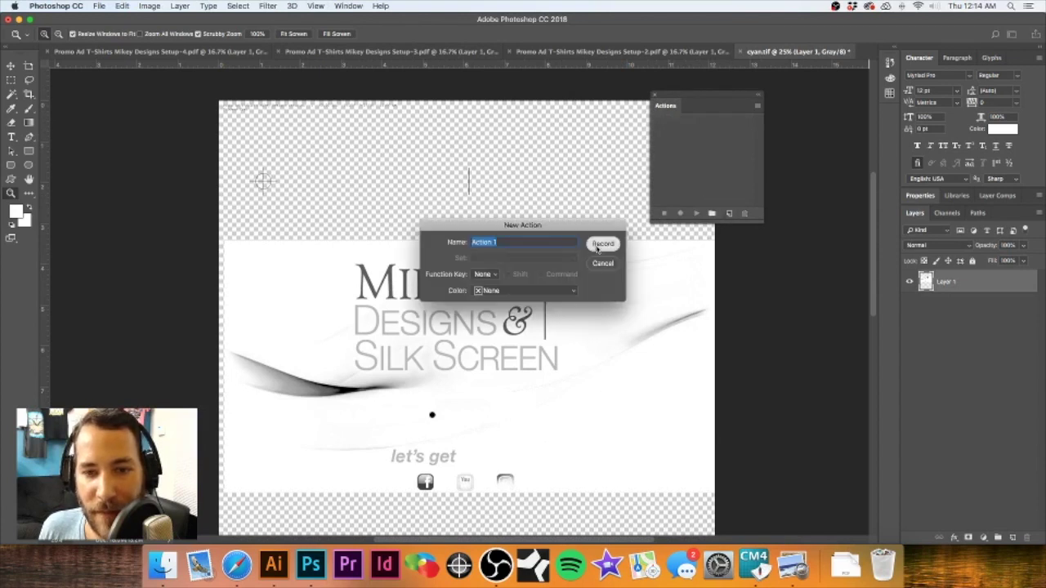
click(601, 245)
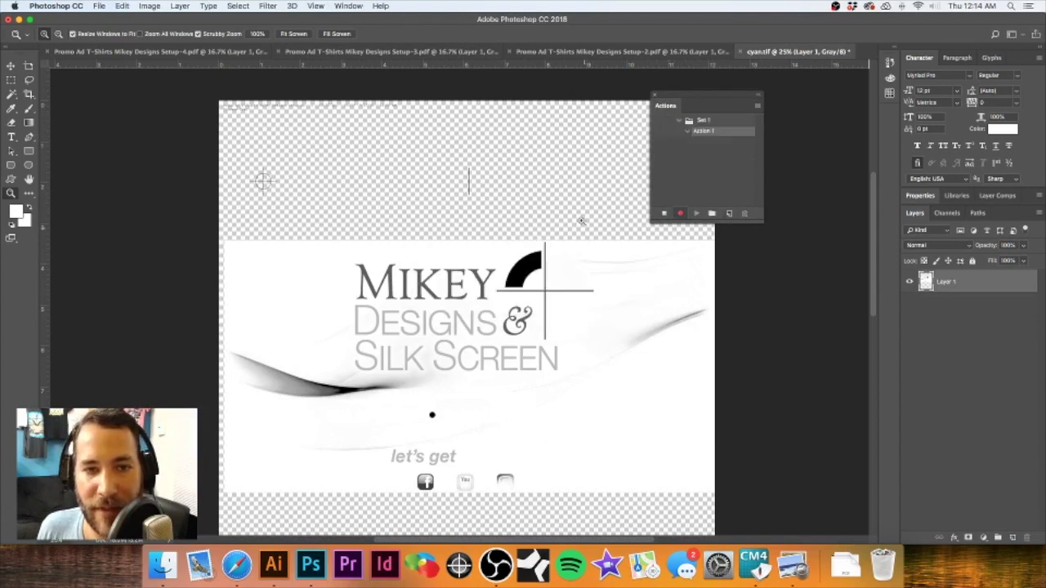
- Record the flatten and Bitmap conversion with a 300 pixels/inch halftone screen into Action 1
click(151, 7)
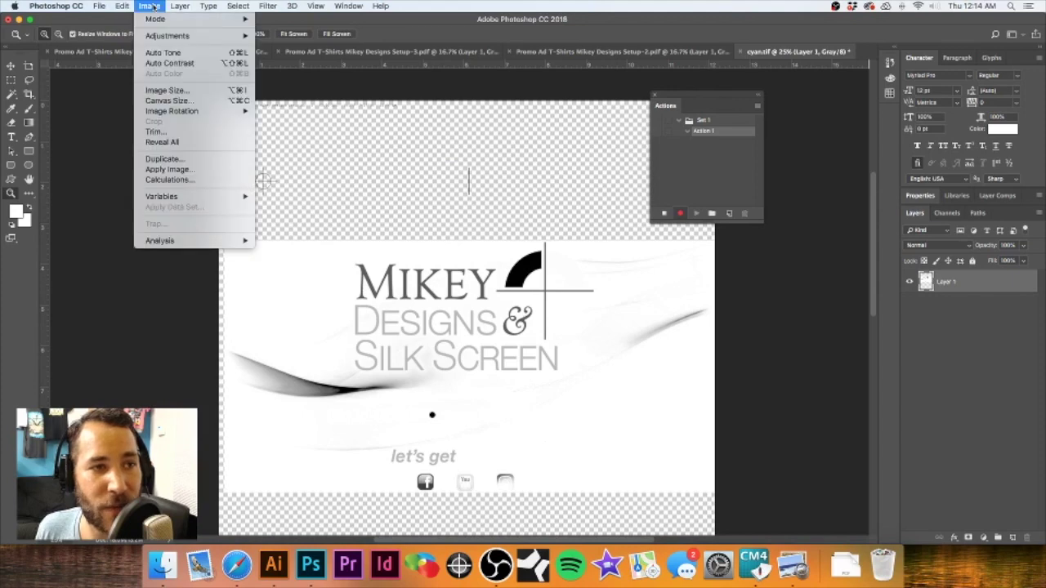
mouse_move(161, 19)
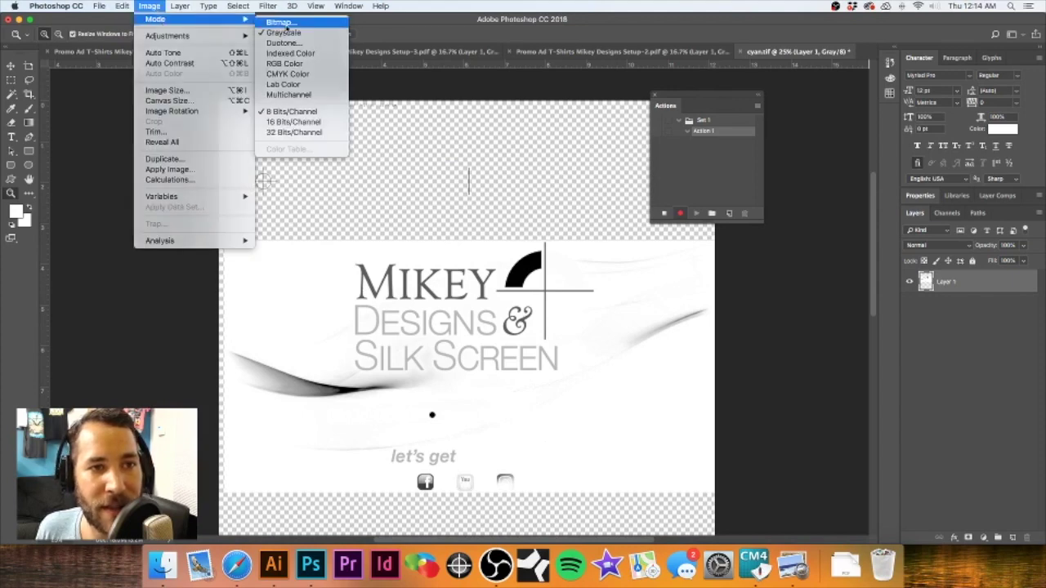
click(282, 23)
click(609, 194)
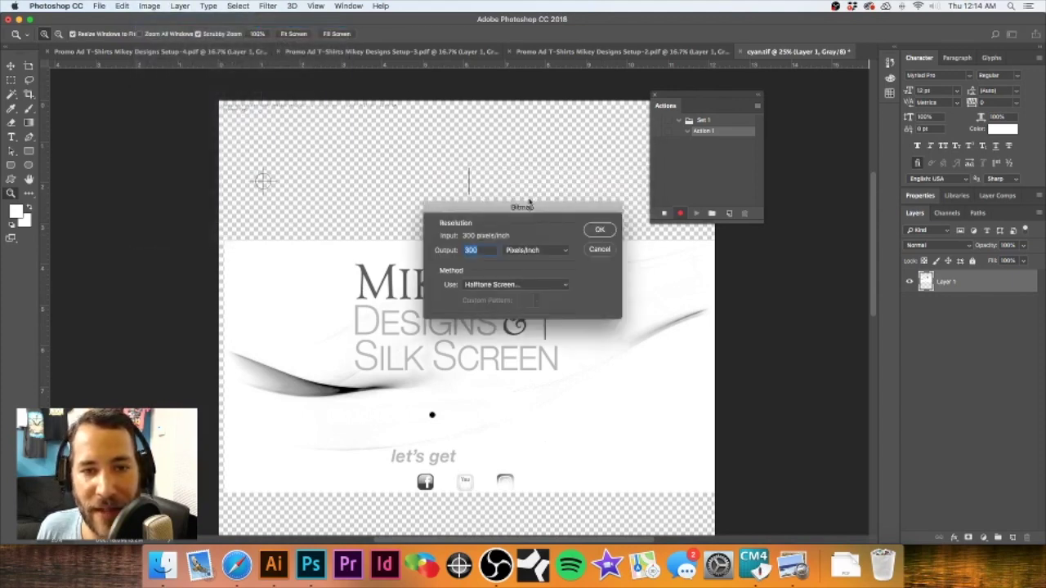
click(600, 233)
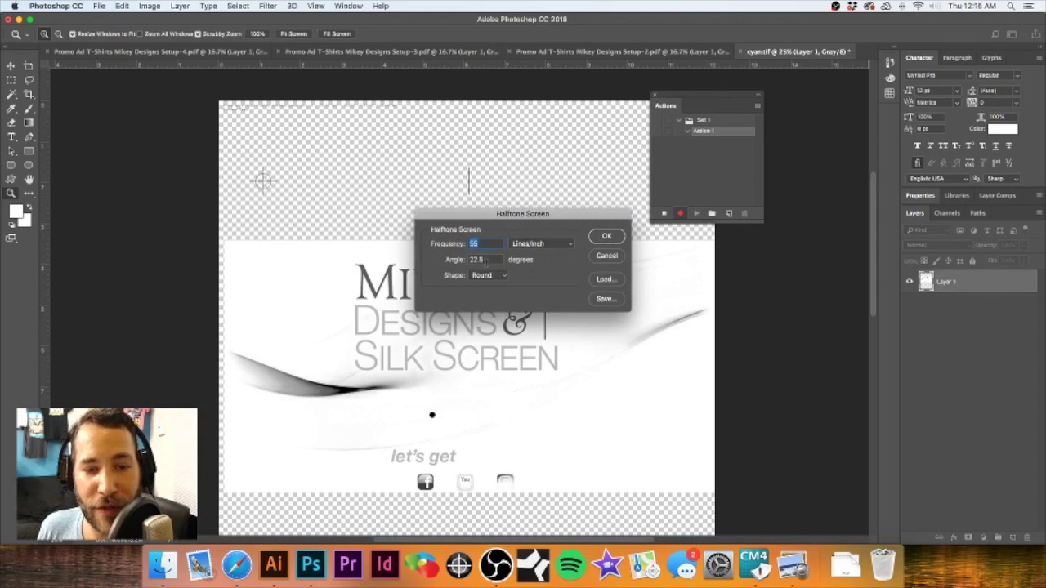
click(605, 238)
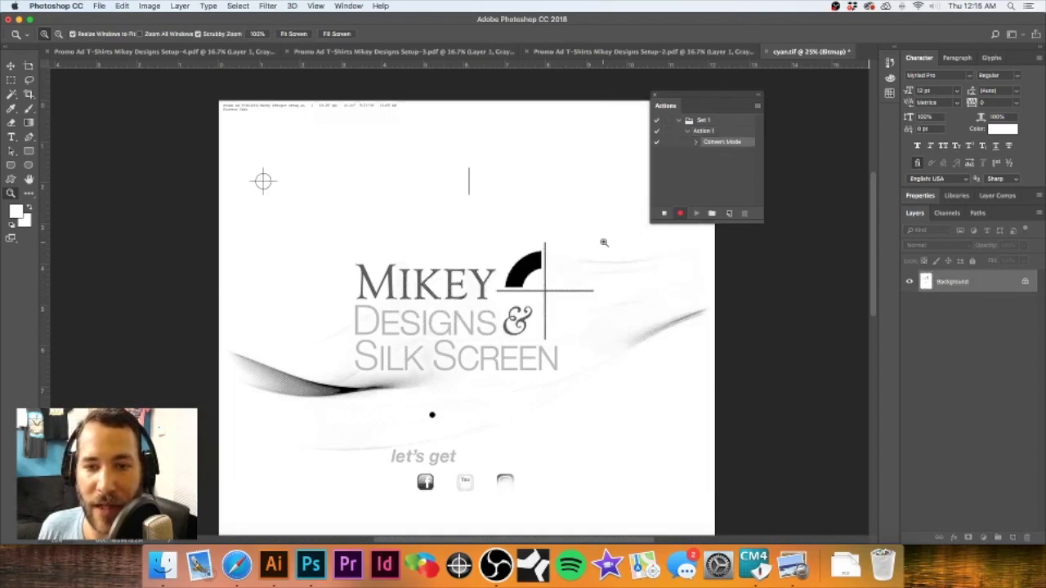
- Stop the action recording and close the finished cyan.tif document
click(664, 215)
key(super+w)
click(713, 132)
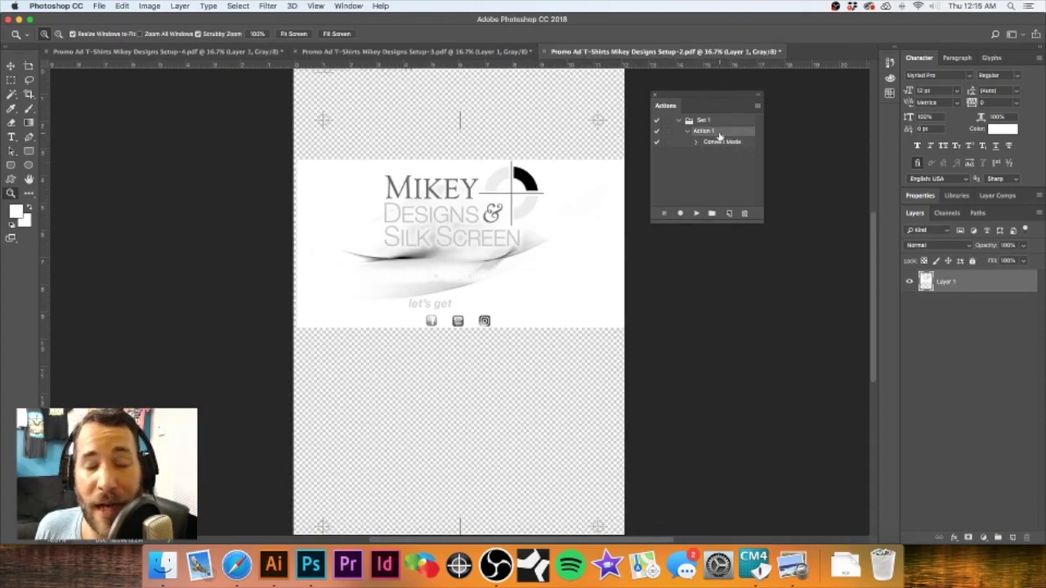
- Run Action 1 on the next separation, save it as magenta.tif, and close it
click(695, 213)
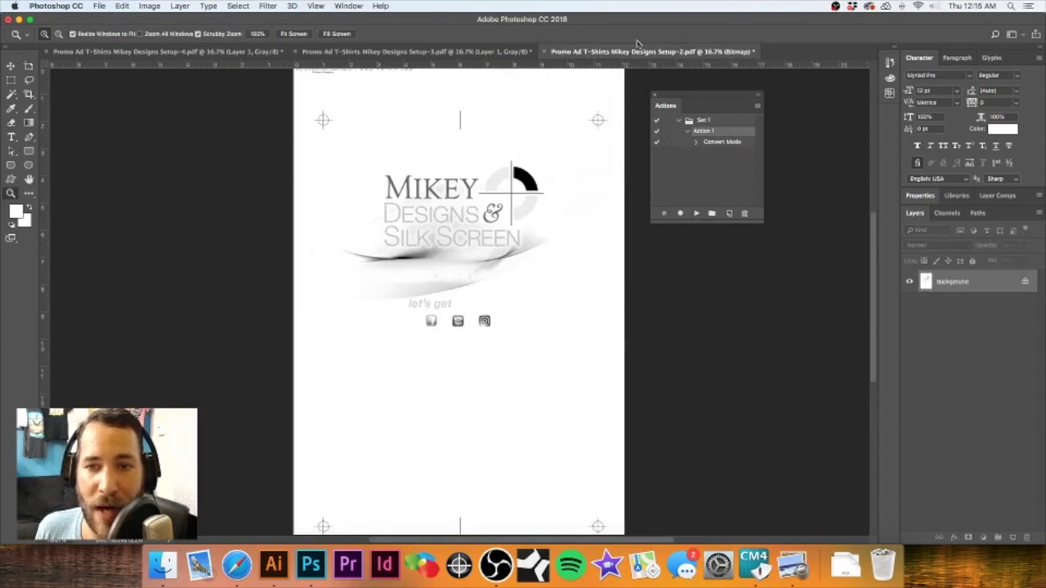
key(shift+super+s)
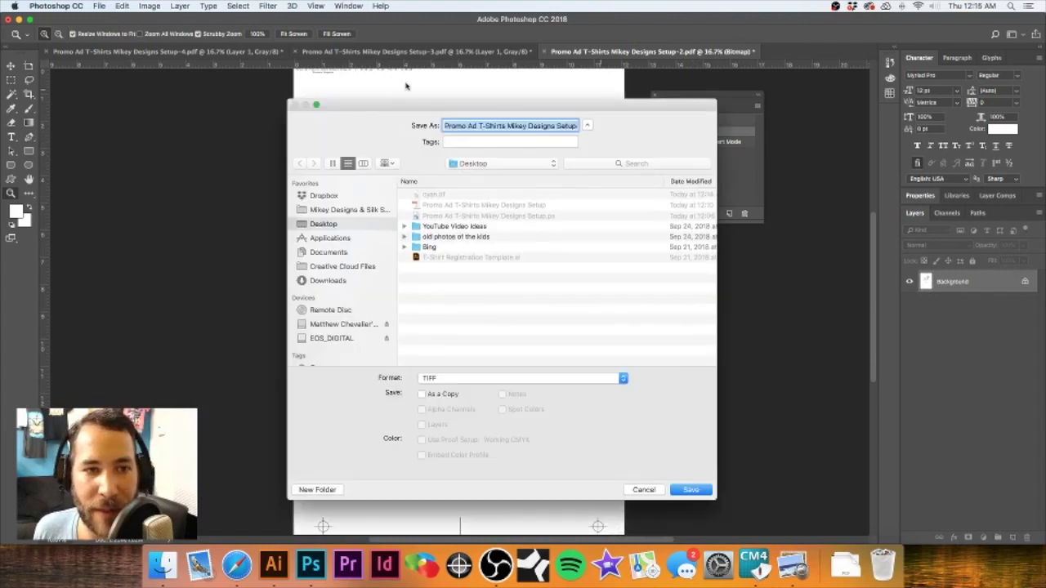
text(magenta.tif)
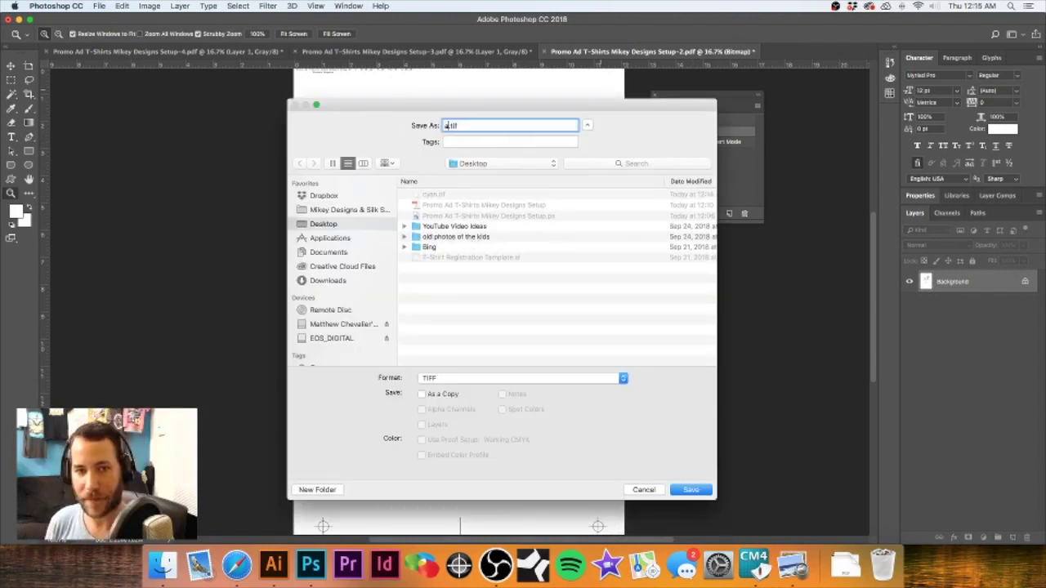
click(692, 490)
key(super+w)
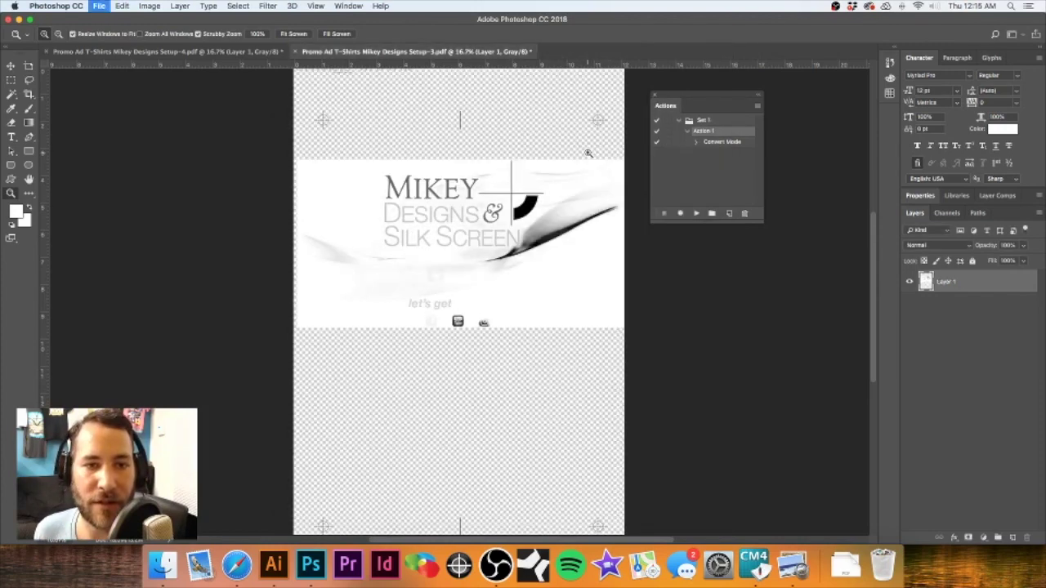
- Run Action 1 on the following separation, save it as yellow.tif, and close it
click(693, 213)
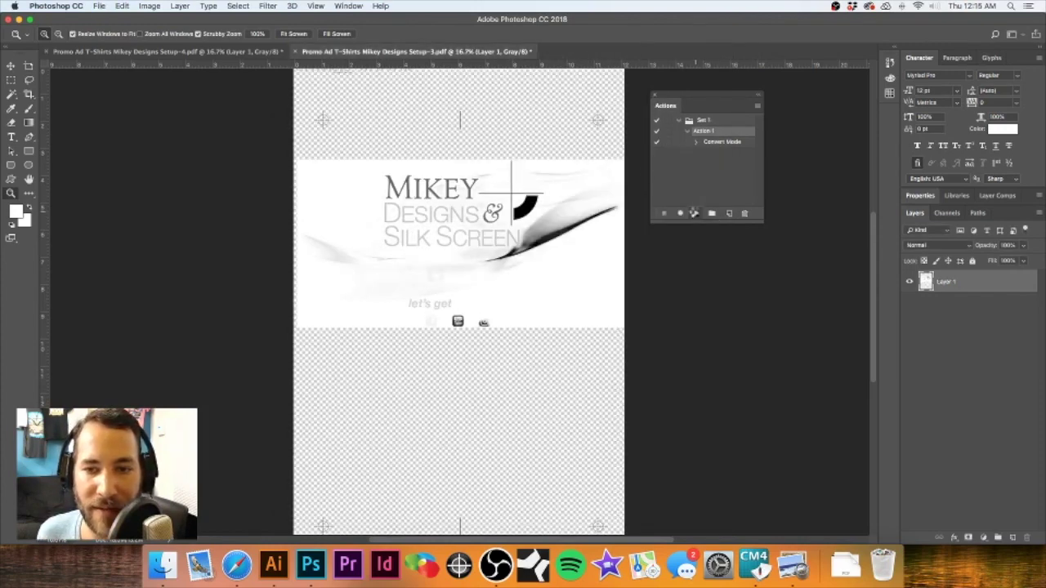
key(super+shift+s)
text(yellow.tif)
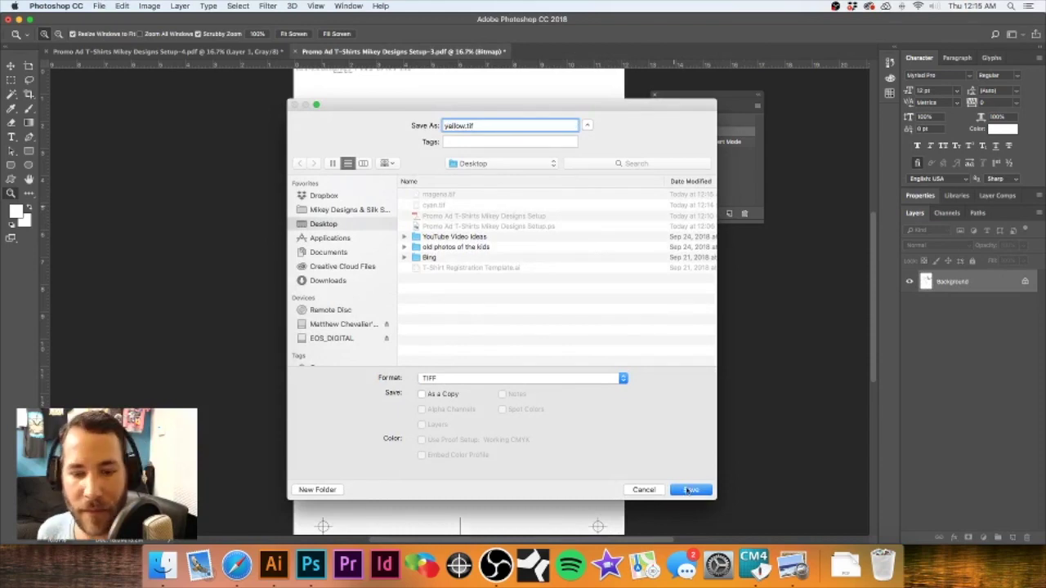
key(Return)
key(super+w)
- Run Action 1 on the last separation and save it as black.tif with the TIFF options
click(695, 213)
key(super+shift+s)
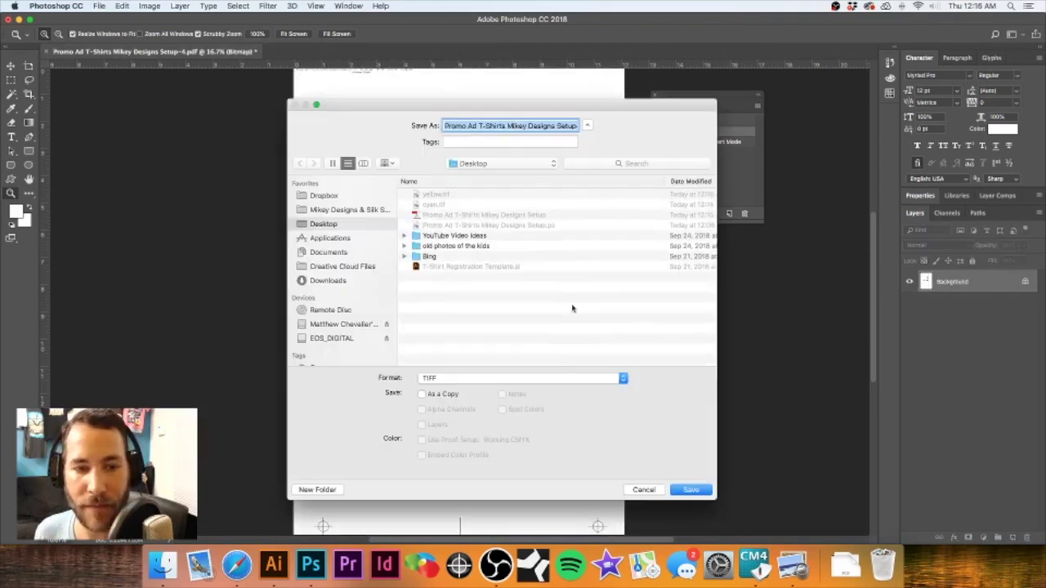
text(black.tif)
key(Return)
click(663, 202)
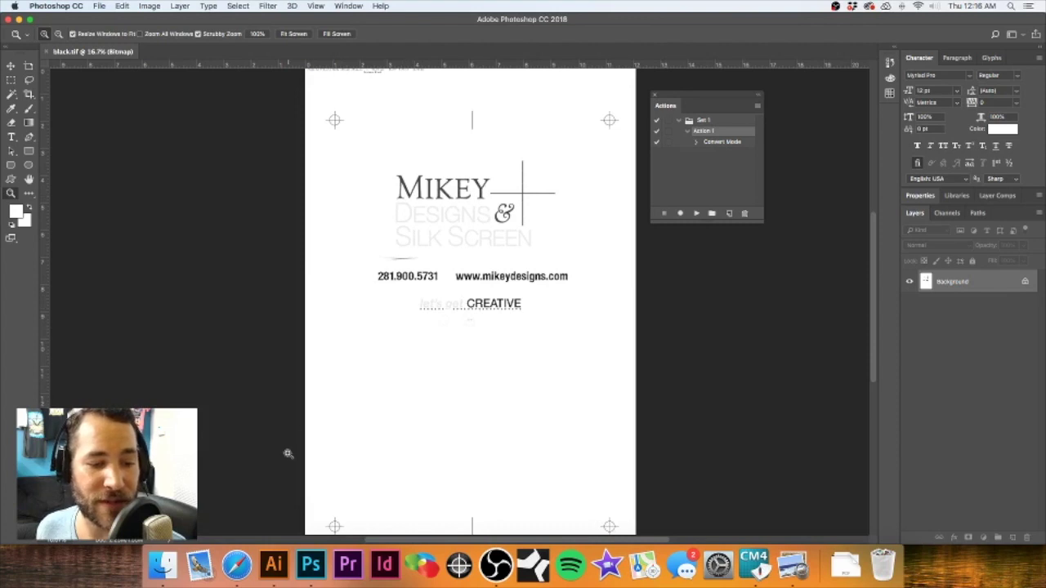
- Switch to Illustrator and delete the old logo mockup from the platen artboard
click(272, 581)
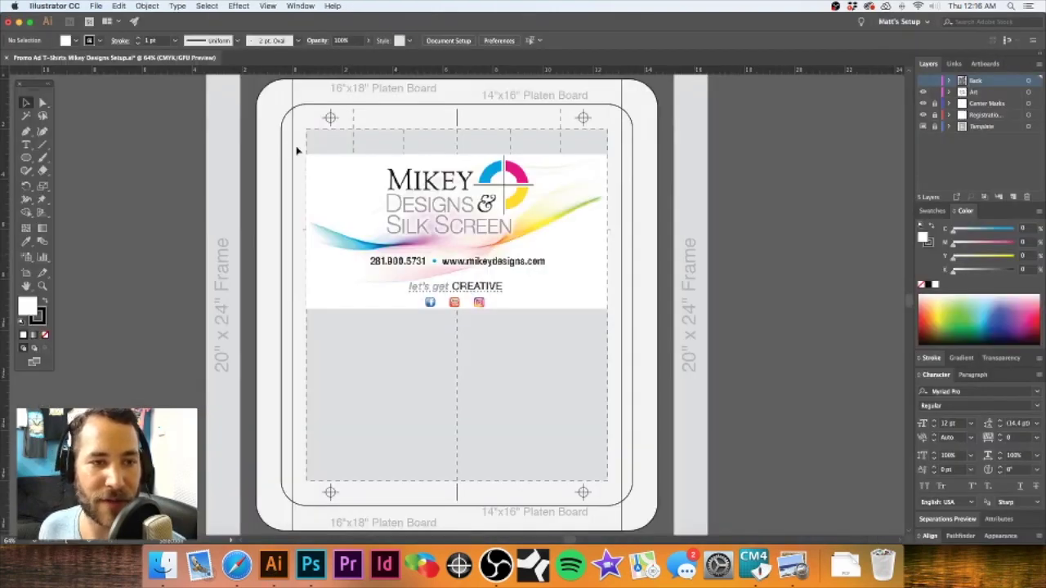
click(495, 270)
key(Delete)
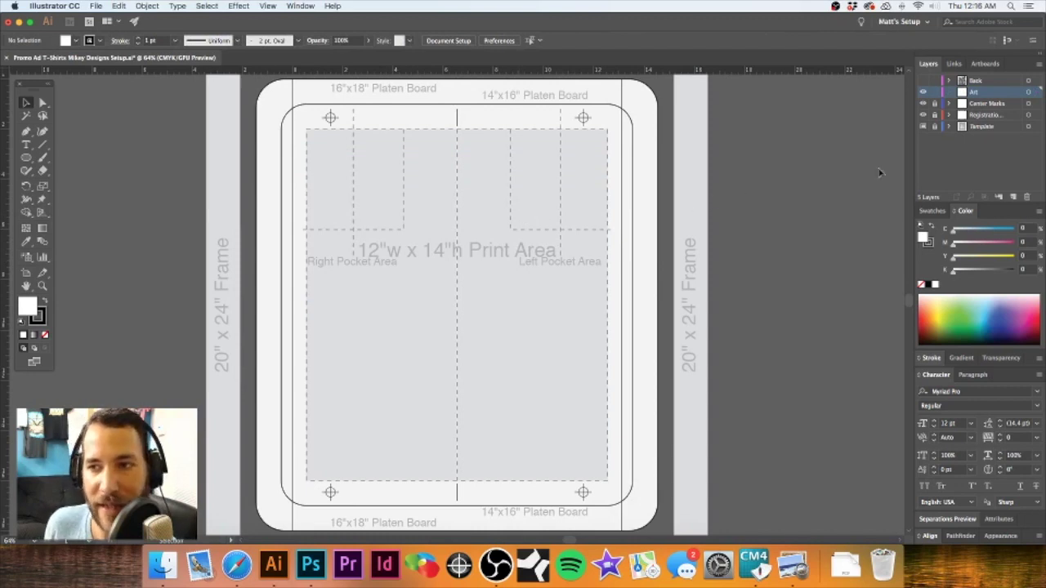
- Hide the Center Marks and Registration layers and recenter the platen layout in view
drag(924, 104, 924, 115)
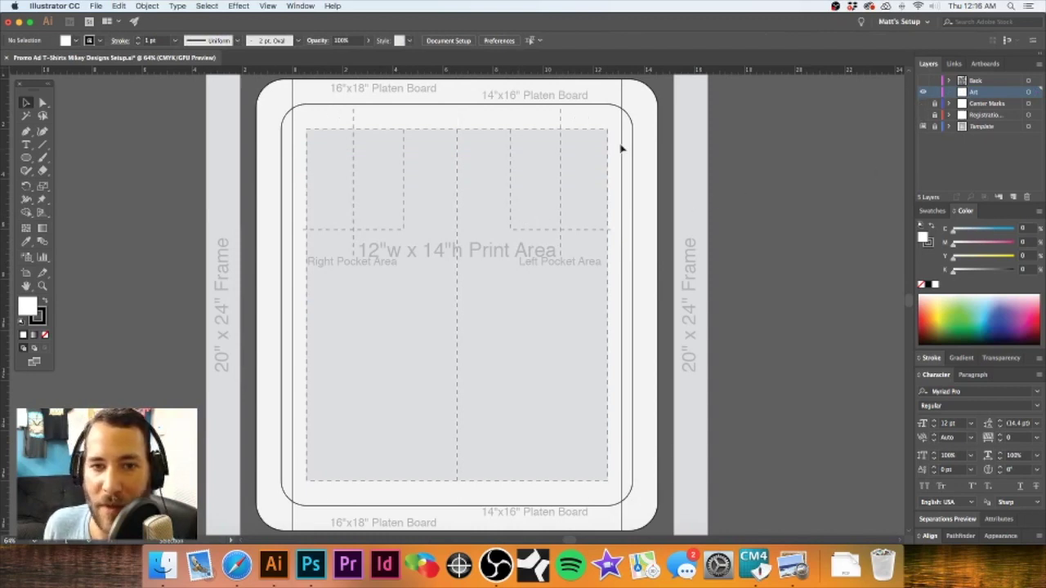
drag(472, 163, 460, 181)
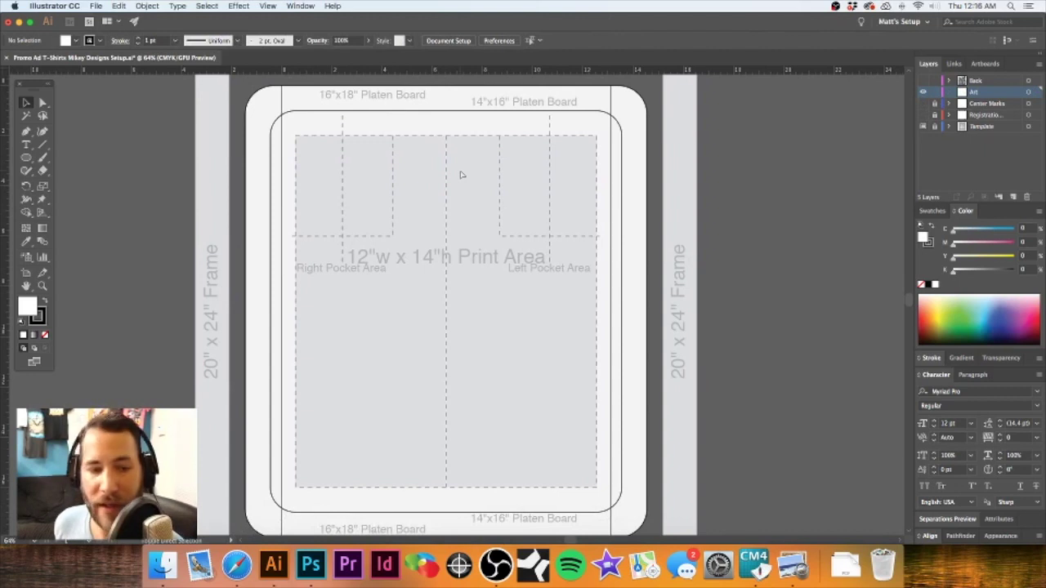
key(super+shift+p)
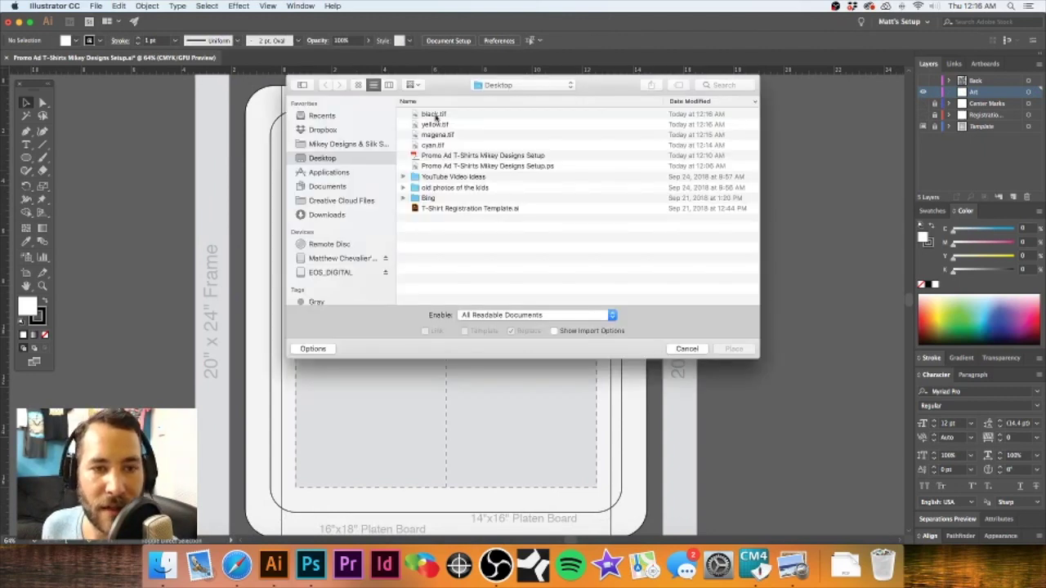
- Place black.tif, yellow.tif, magenta.tif and cyan.tif as linked images on the artboard
click(436, 117)
shift+click(450, 145)
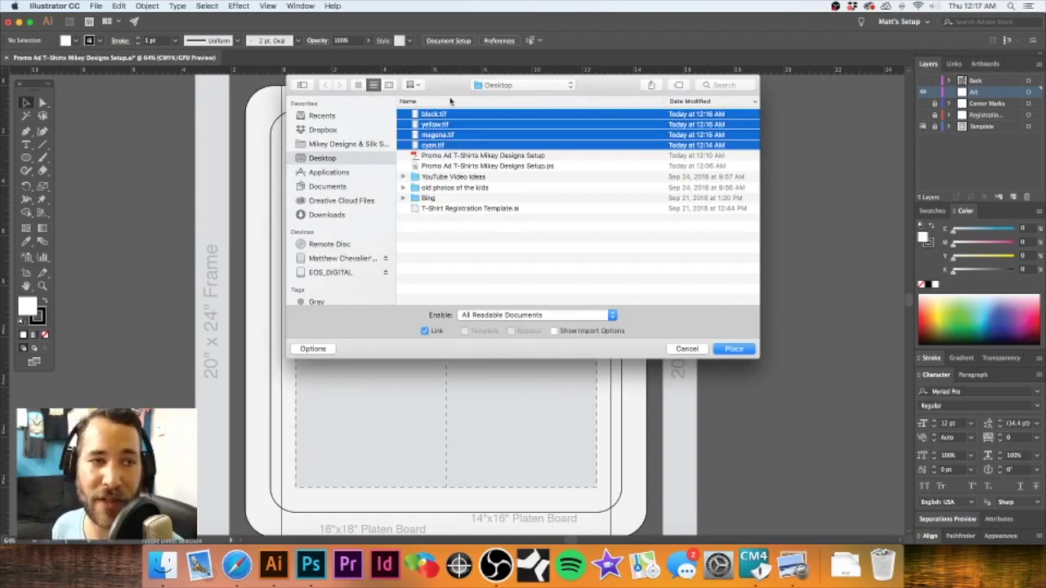
click(732, 349)
click(317, 110)
click(317, 109)
click(317, 109)
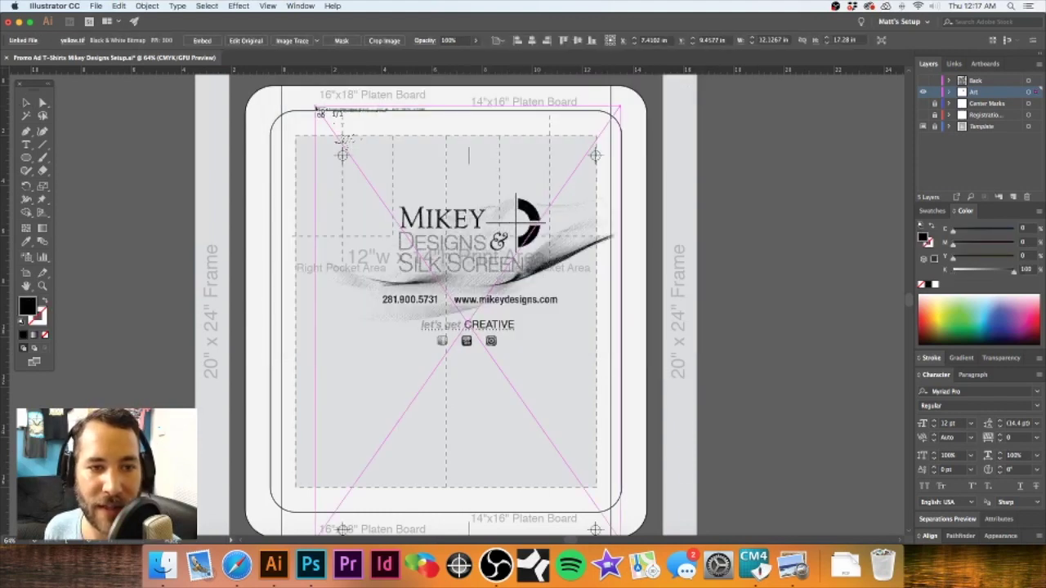
click(317, 109)
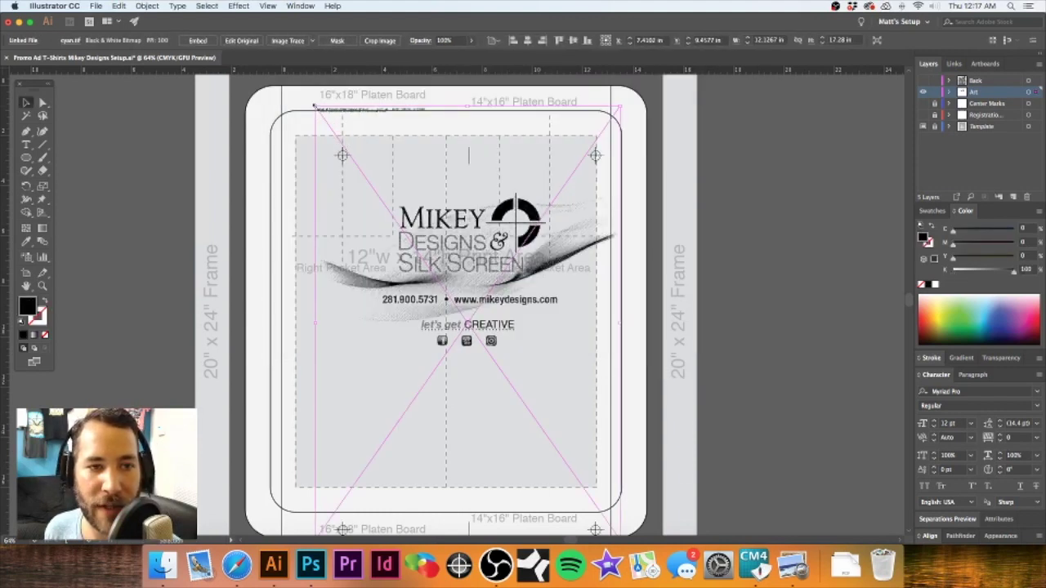
- Zoom out and move two separations, including magenta, off the artboard to the side
click(149, 117)
key(super+minus)
key(super+minus)
drag(373, 219, 604, 210)
scroll(406, 210, left, 5)
drag(497, 210, 300, 208)
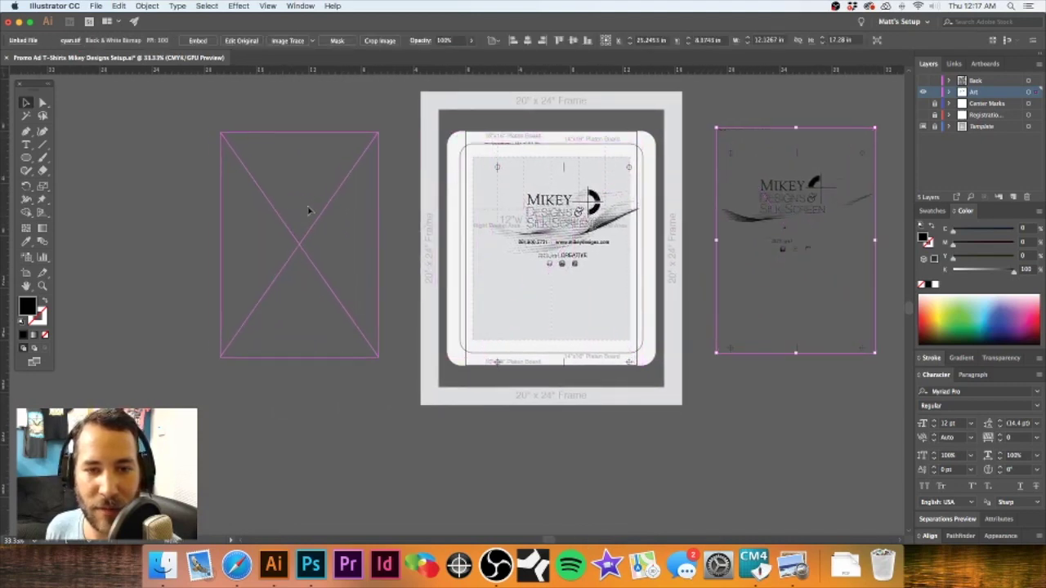
scroll(560, 214, down, 2)
scroll(560, 214, left, 2)
scroll(416, 226, left, 3)
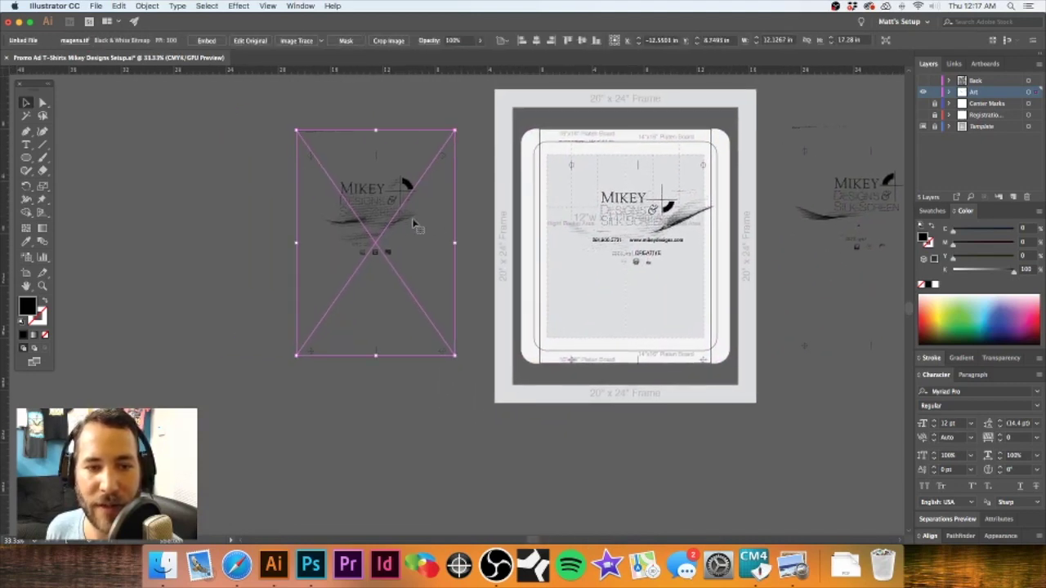
drag(416, 226, 464, 226)
- Move the magenta separation further left into empty space
drag(397, 205, 236, 205)
click(250, 107)
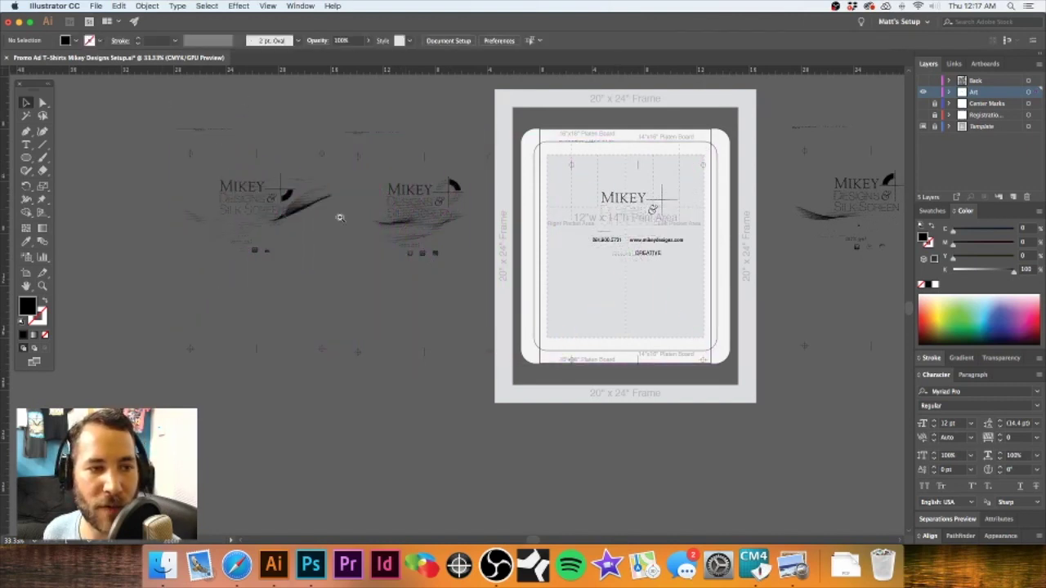
scroll(168, 107, up, 5)
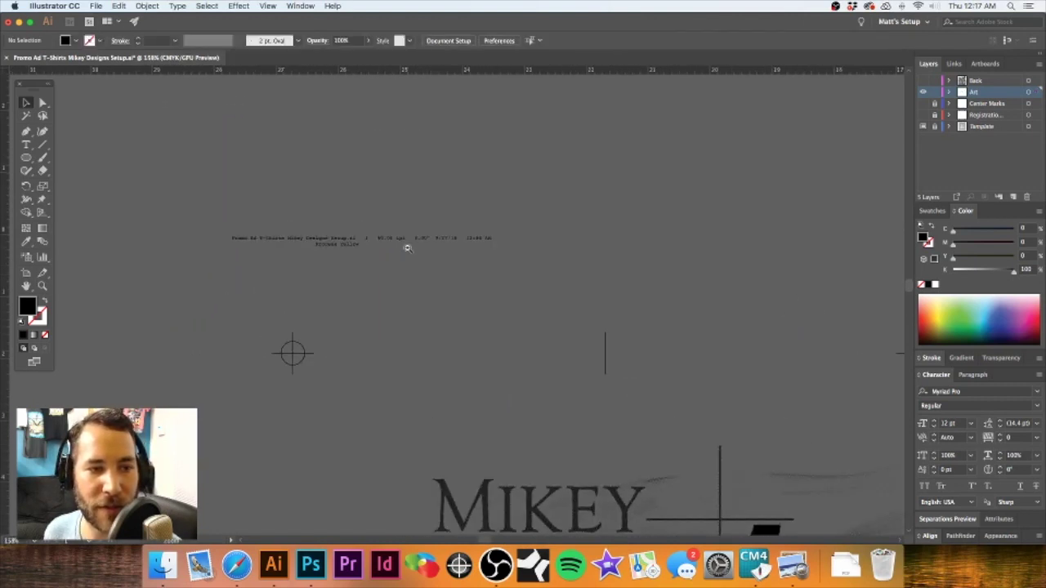
- Colour the yellow separation with a new Yellow Spot spot swatch with black set to 0
click(532, 391)
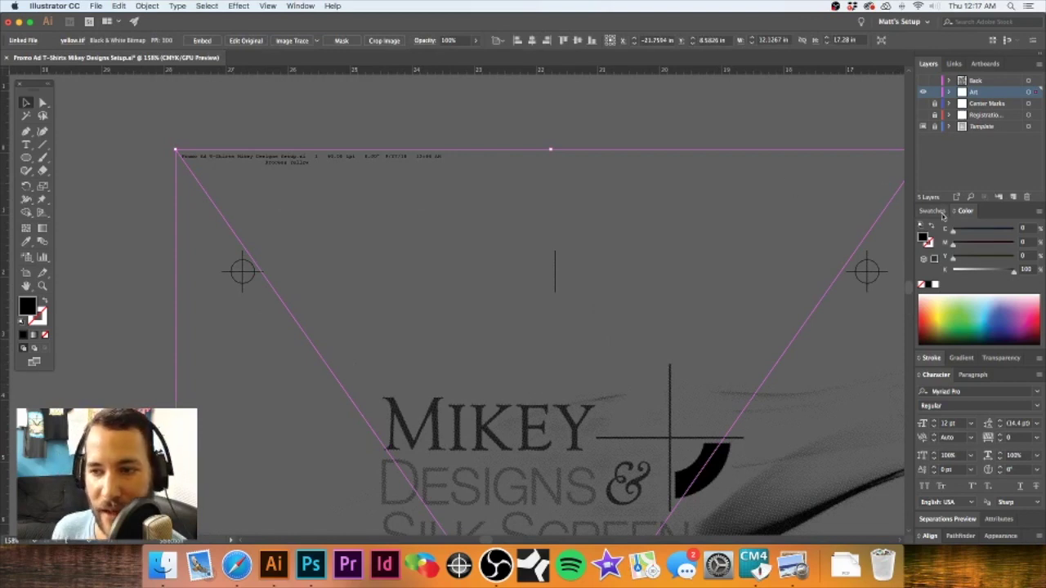
click(932, 211)
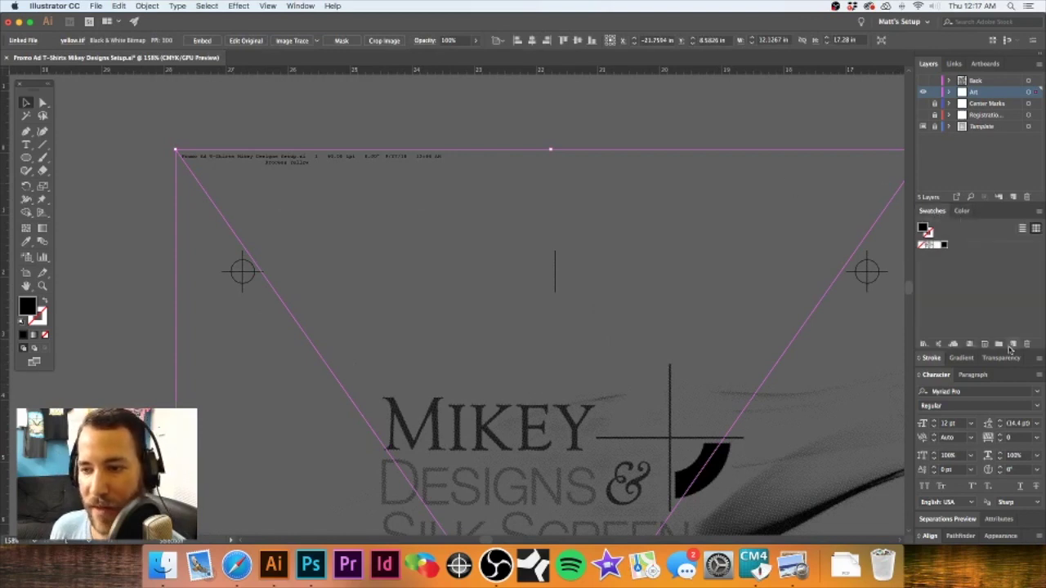
click(1013, 345)
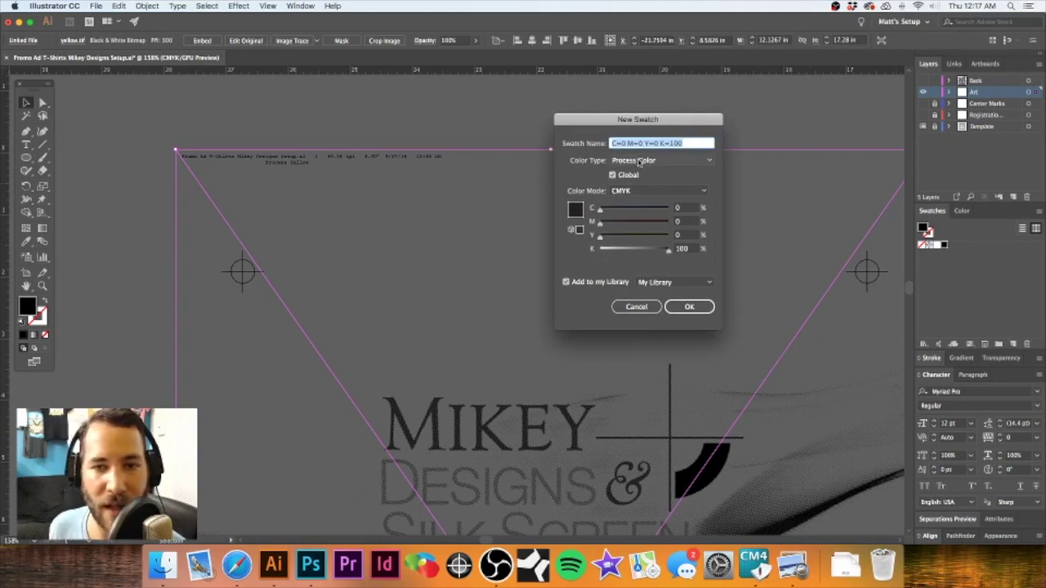
text(Yellow Spot)
click(640, 161)
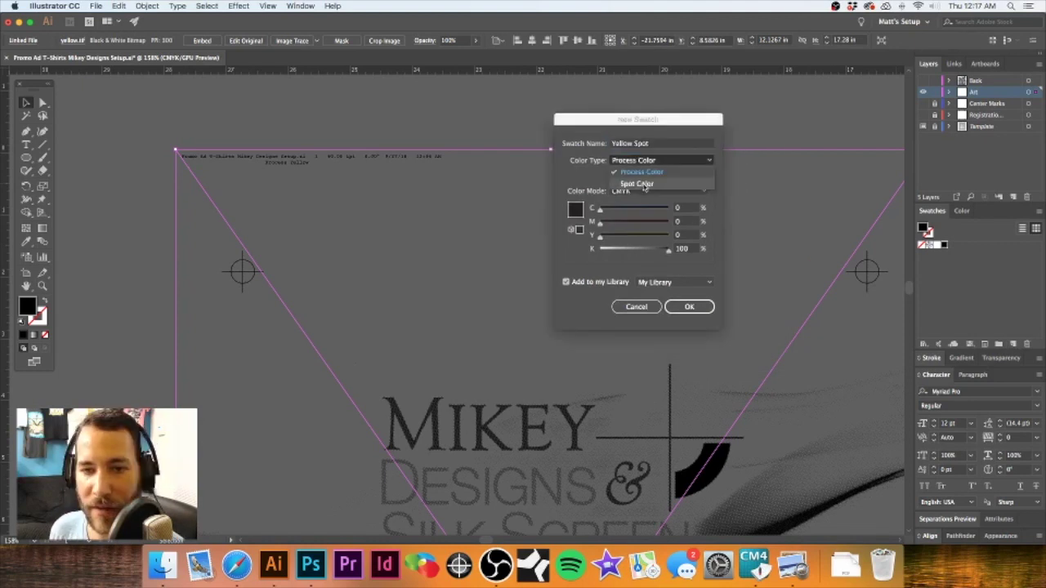
click(645, 186)
mouse_move(667, 252)
mouse_down()
mouse_move(561, 249)
mouse_move(683, 242)
mouse_up()
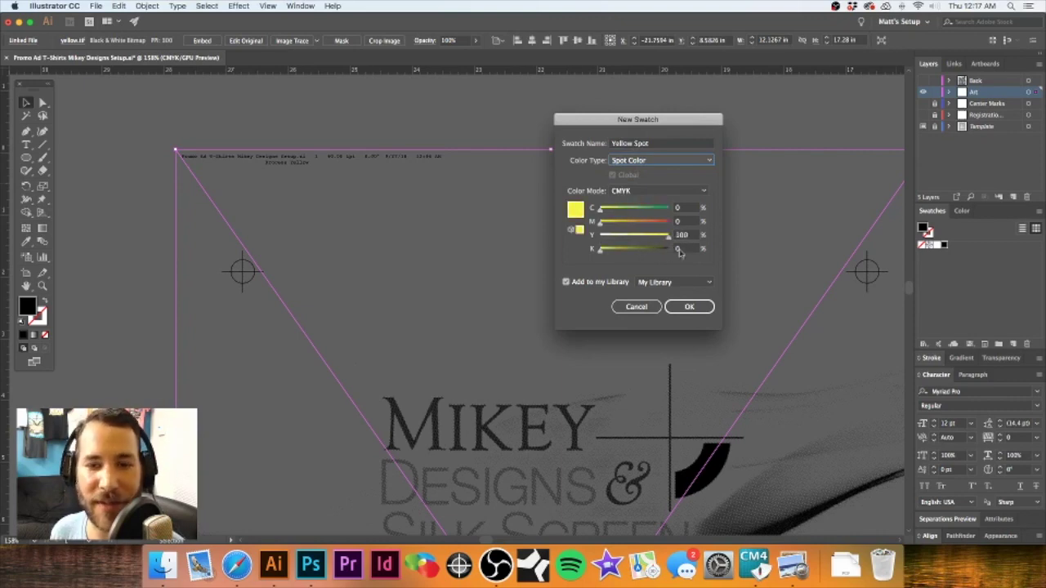
click(689, 307)
- Colour the magenta separation with a Magenta Spot spot swatch: full magenta, no black
scroll(490, 327, down, 3)
scroll(363, 214, up, 3)
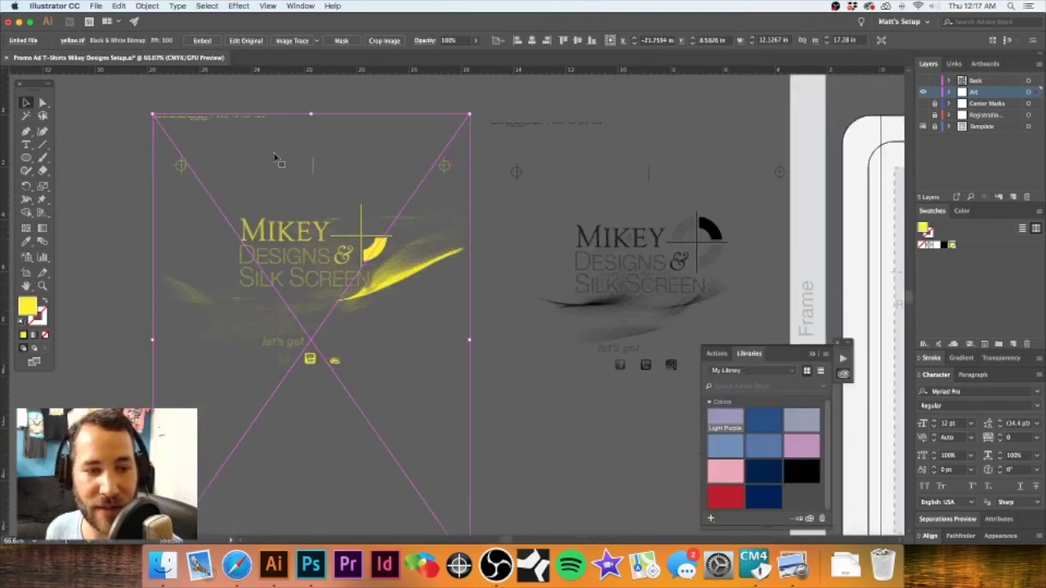
scroll(363, 214, right, 5)
scroll(380, 229, up, 2)
click(564, 114)
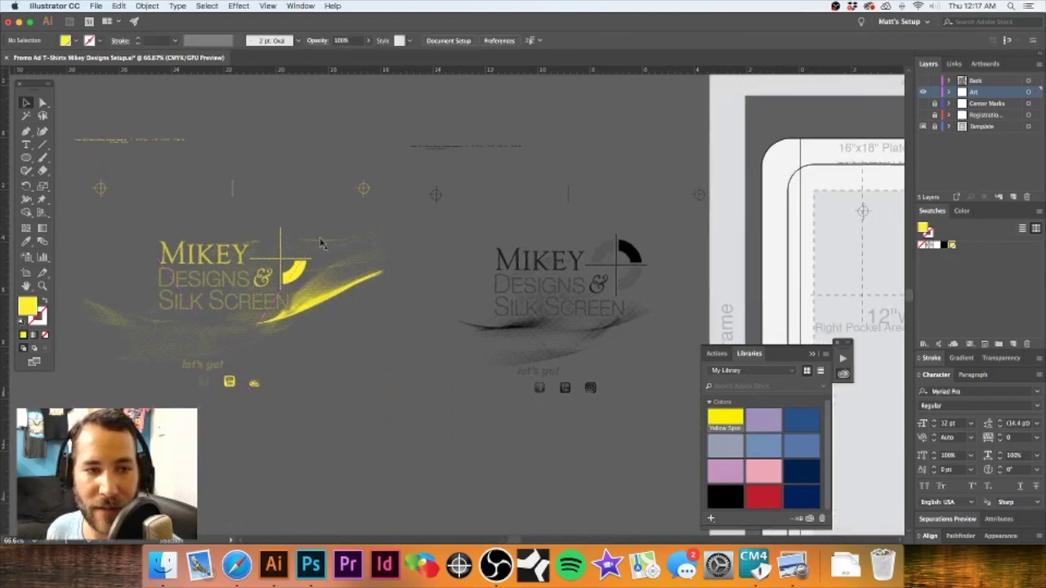
click(415, 239)
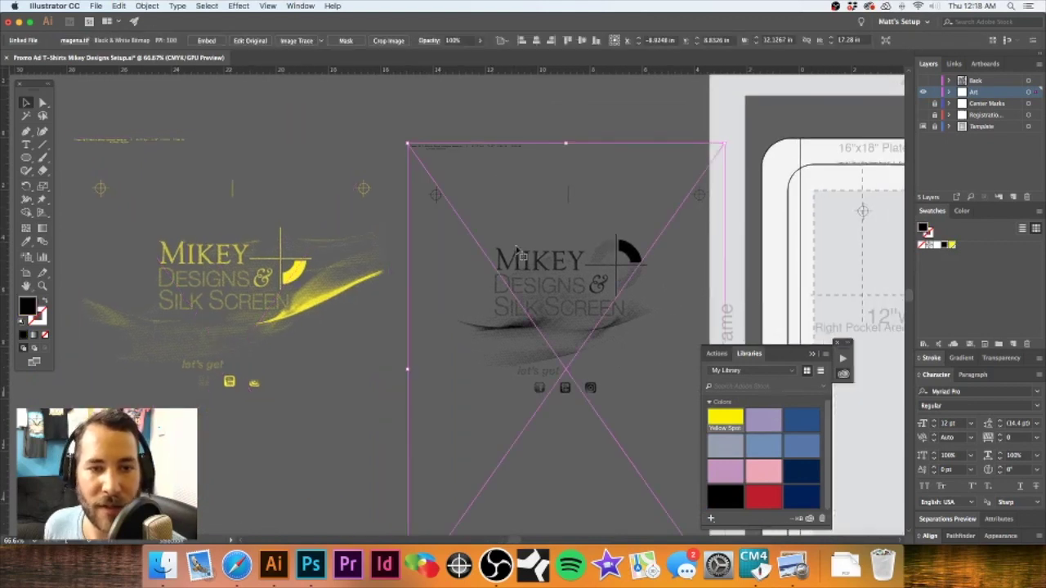
drag(412, 141, 572, 188)
click(1025, 344)
text(Mag)
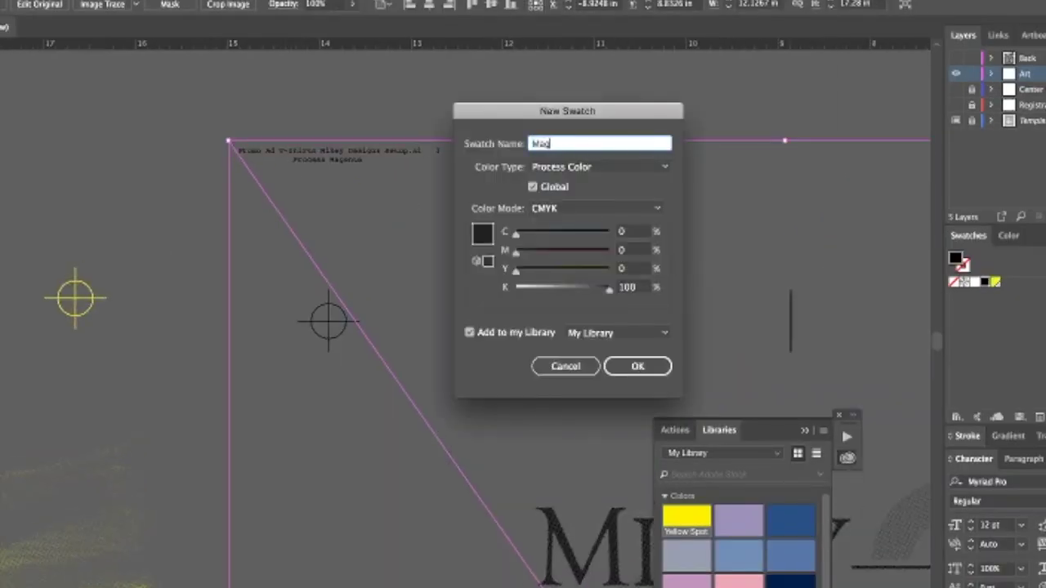
text(enta Spot)
click(601, 167)
click(572, 182)
drag(515, 250, 609, 250)
drag(609, 287, 515, 287)
click(638, 366)
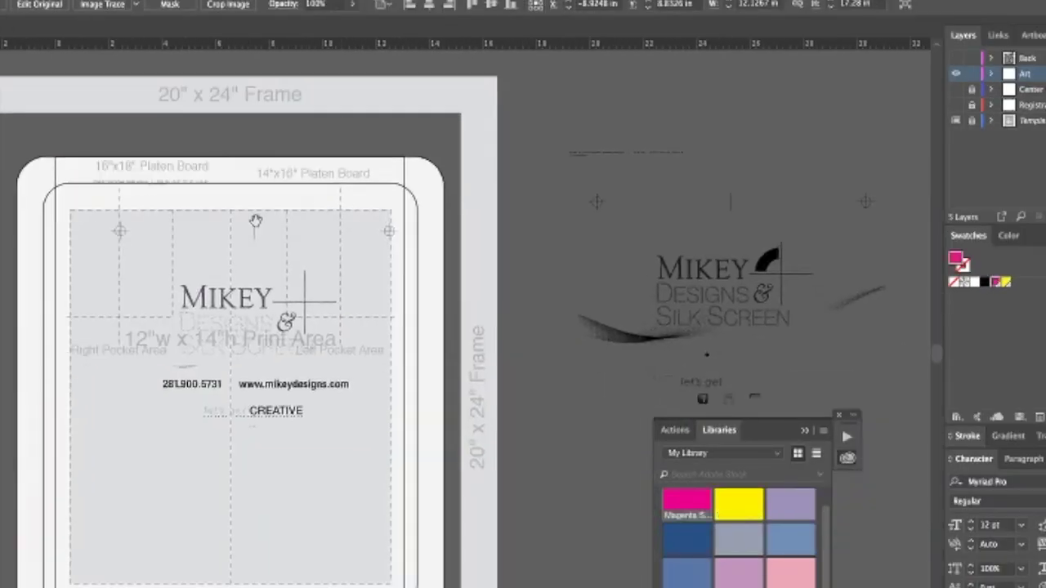
- Colour the cyan separation with a Cyan Spot spot swatch using cyan ink and no black
drag(256, 221, 0, 221)
click(384, 213)
click(1018, 417)
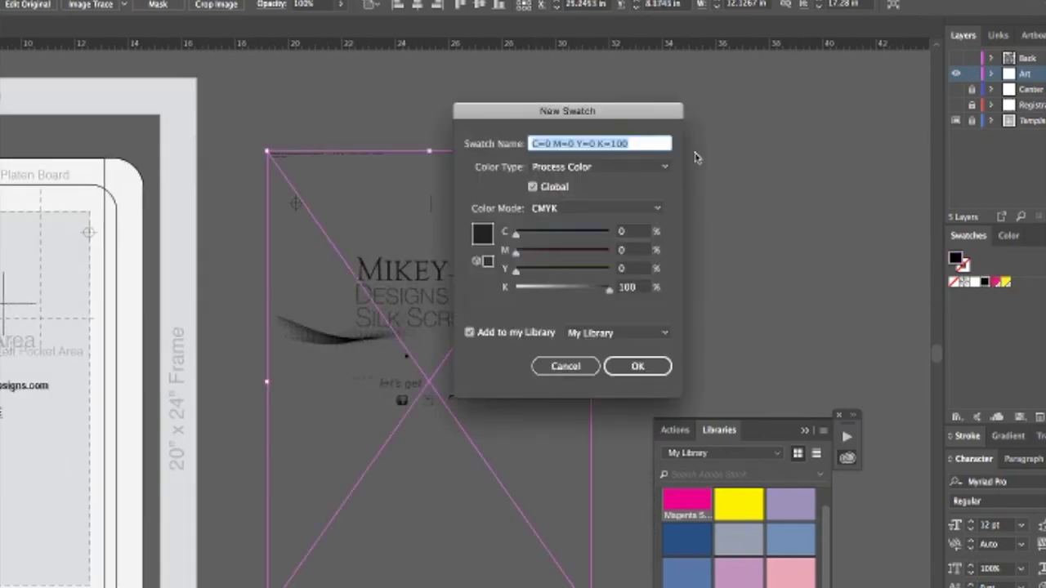
text(Cyan Spot)
click(600, 167)
click(561, 198)
drag(609, 287, 515, 287)
drag(515, 231, 608, 231)
click(638, 366)
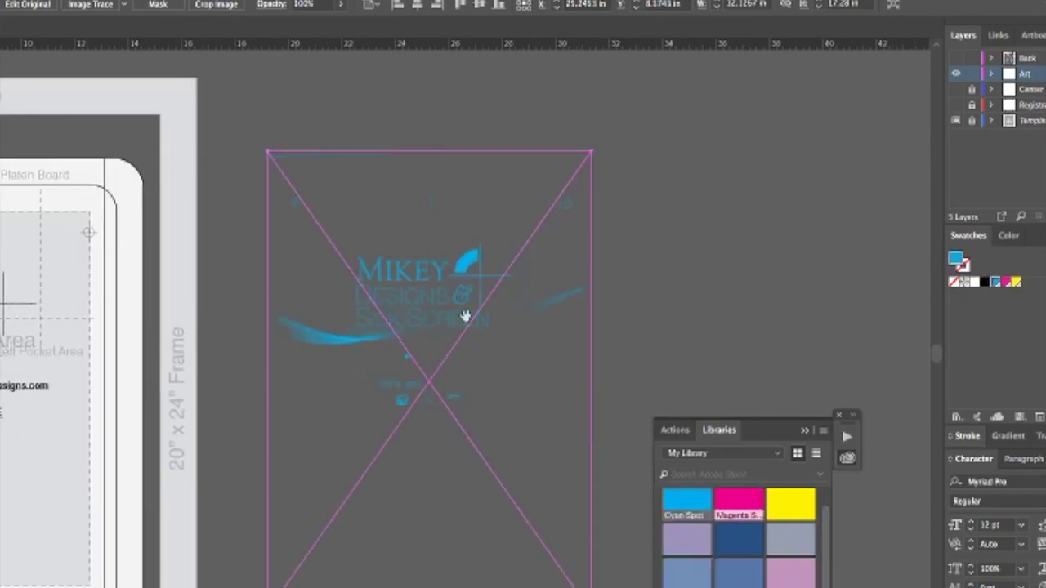
scroll(458, 262, left, 5)
scroll(458, 262, down, 3)
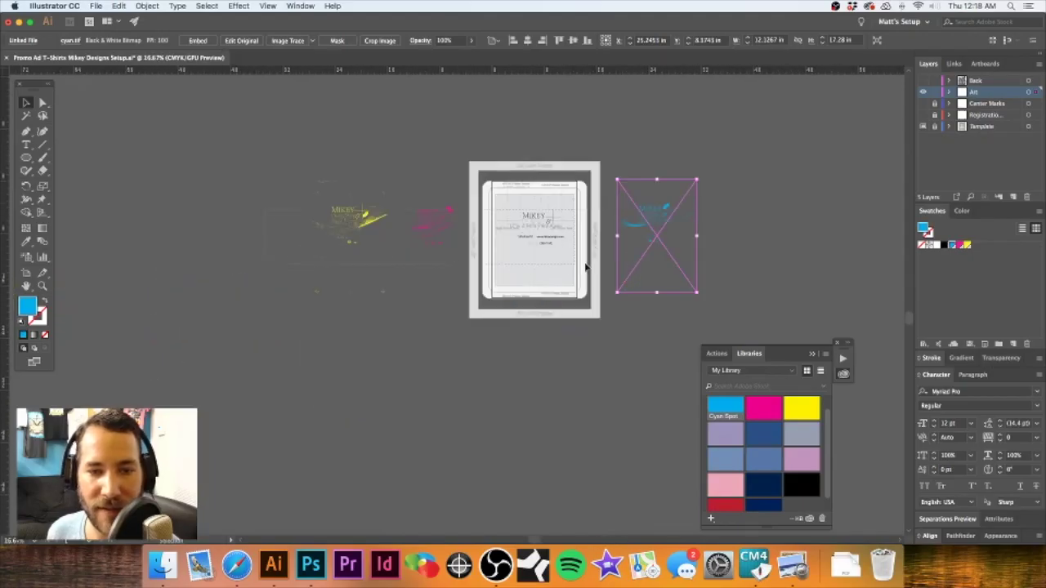
- Center all separation images horizontally and vertically on the platen artboard
key(super+a)
click(460, 40)
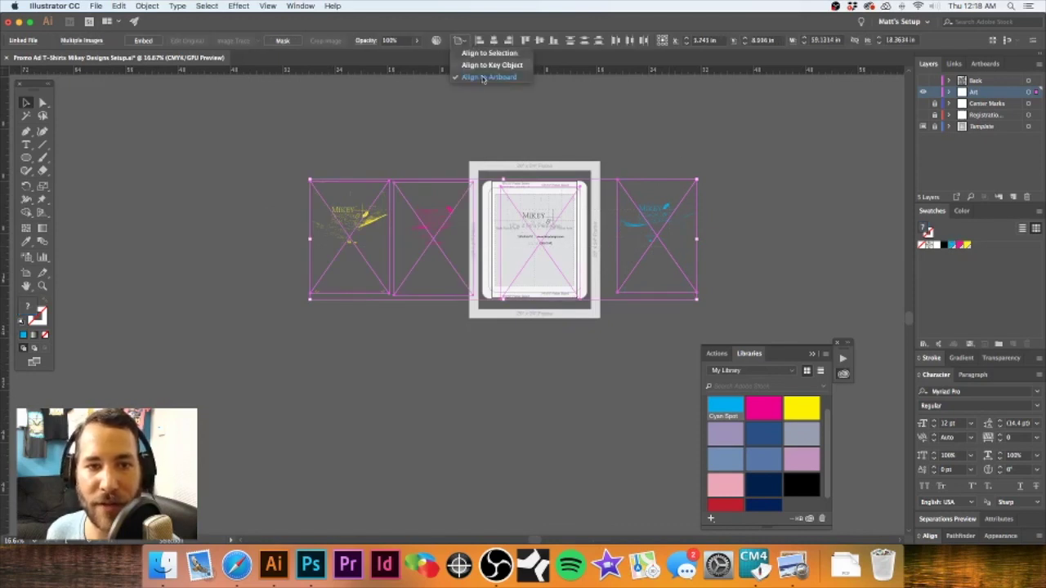
click(488, 78)
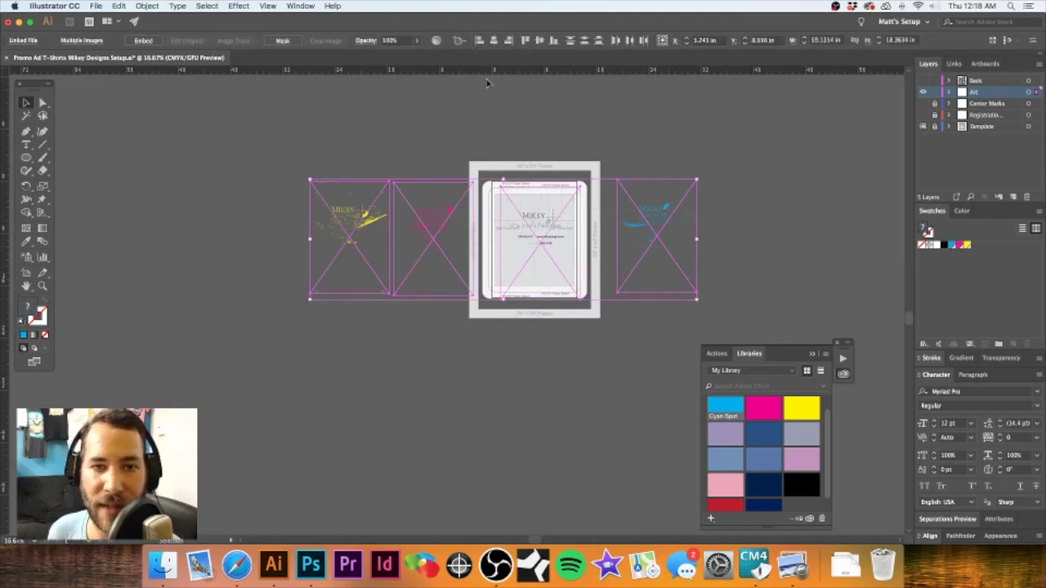
click(526, 41)
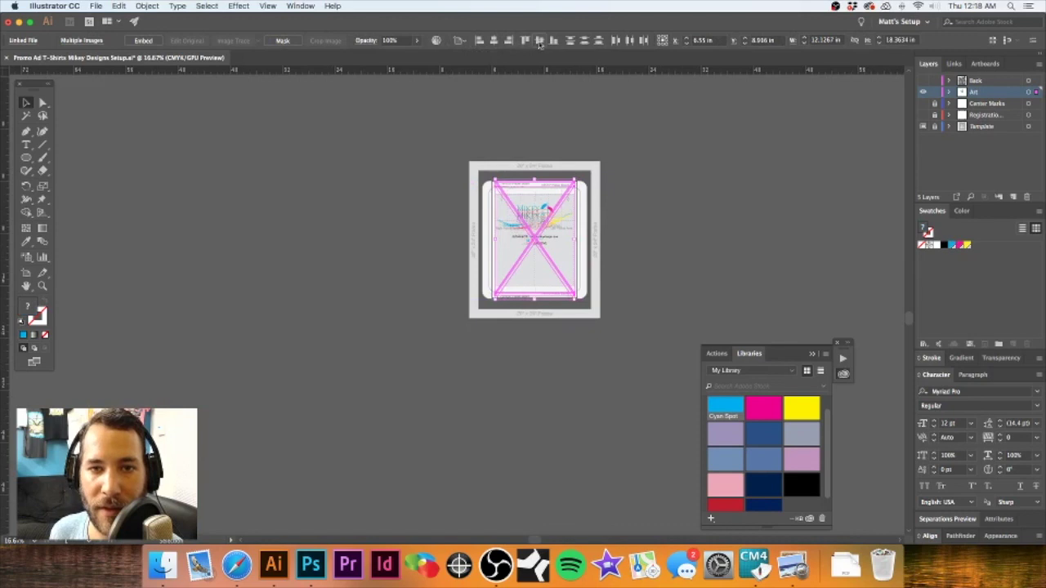
click(540, 41)
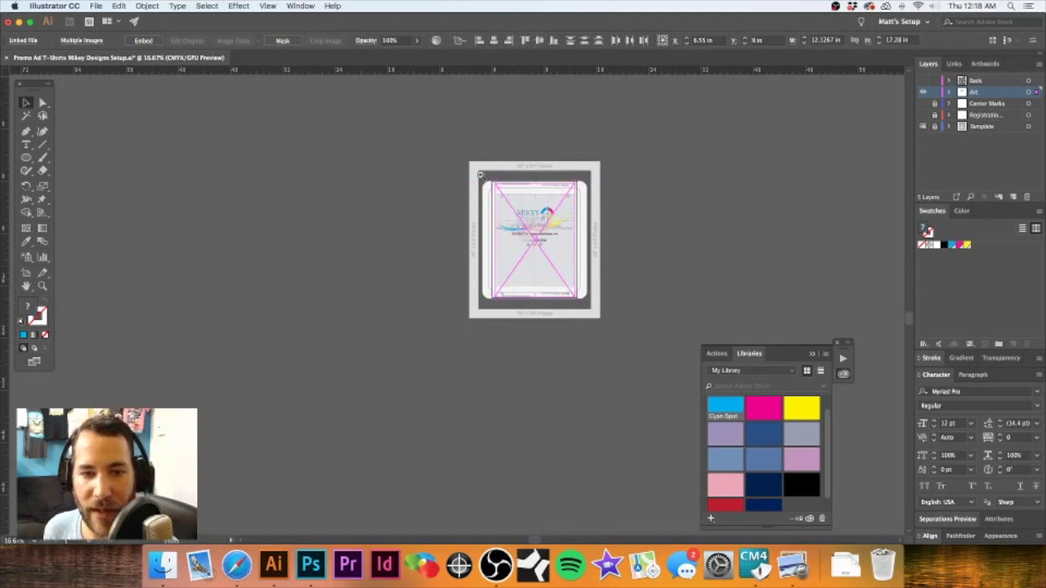
- Enable Overprint Fill in the Attributes panel for the stacked separation images
drag(480, 175, 572, 303)
click(286, 124)
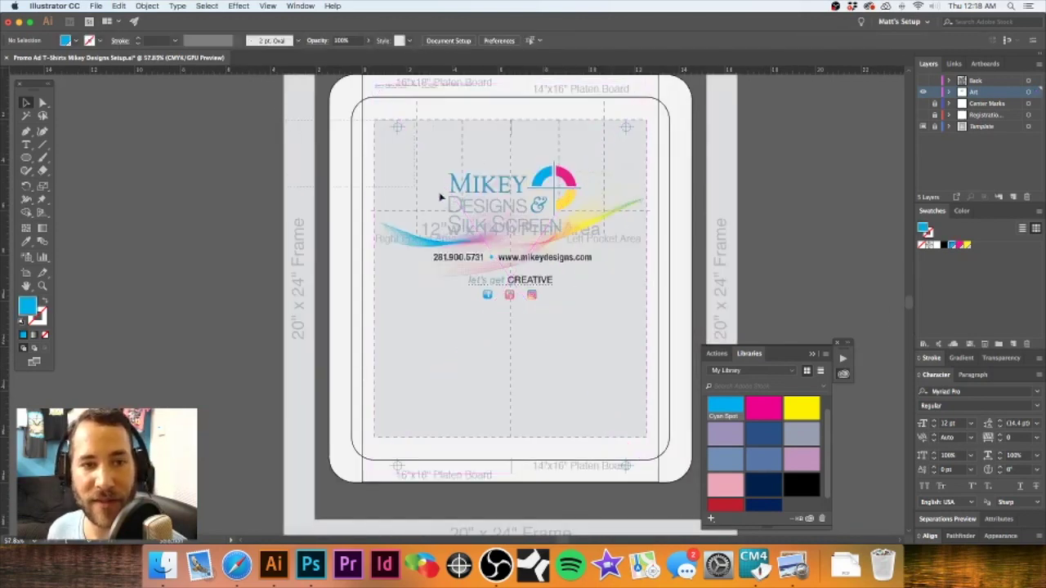
key(super+a)
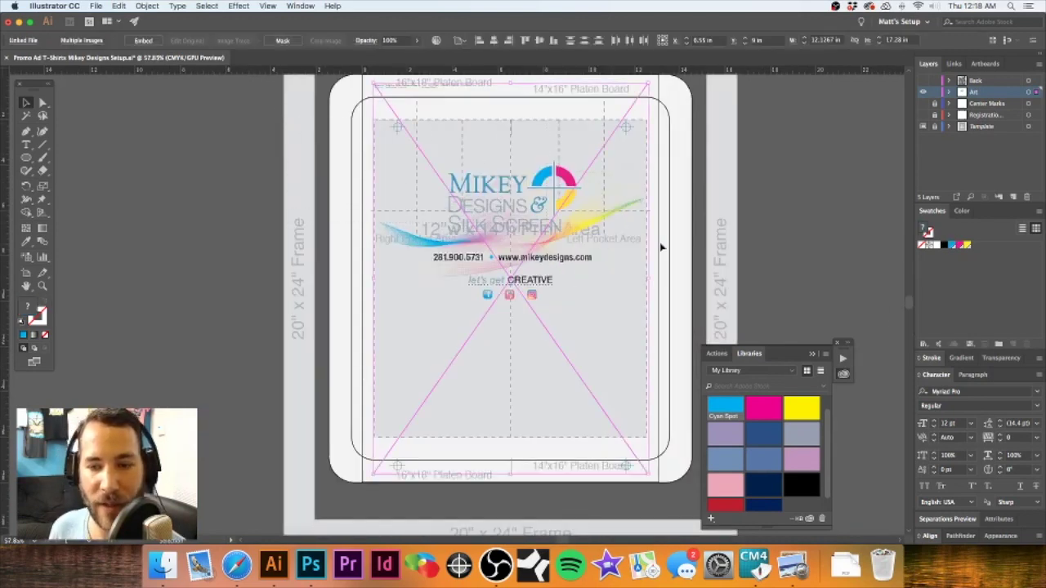
click(1004, 520)
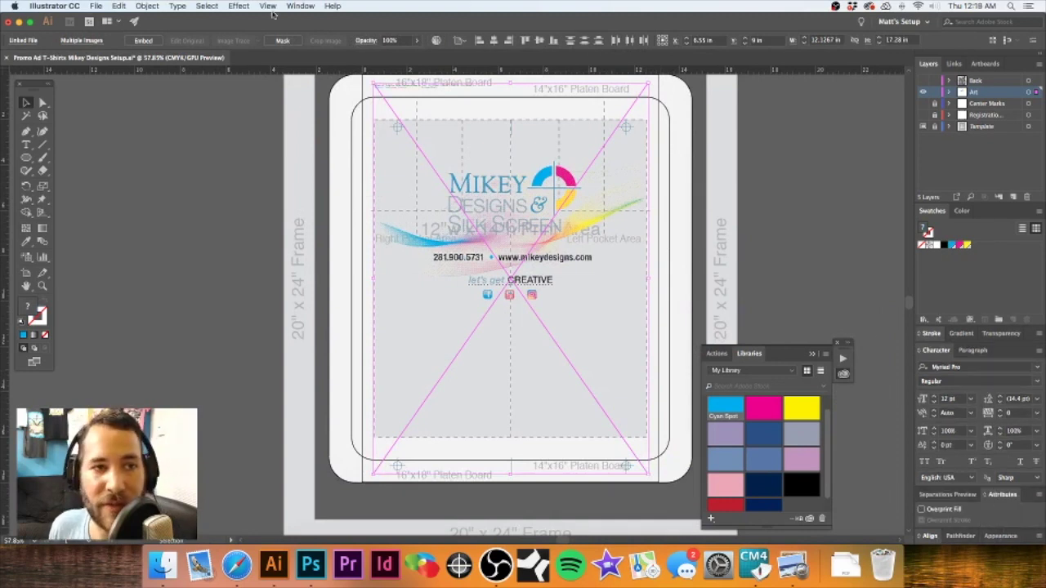
click(300, 5)
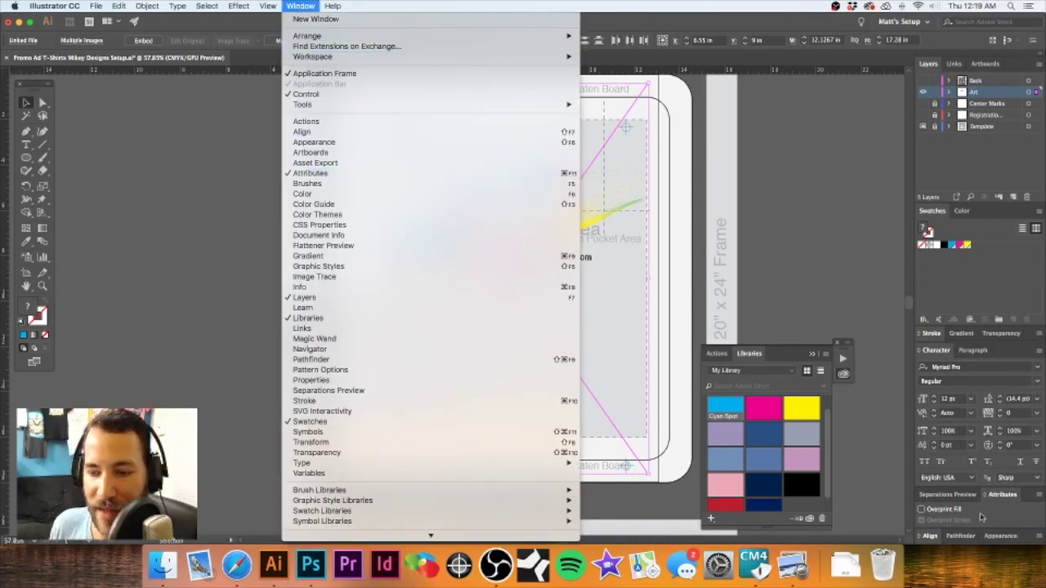
click(957, 513)
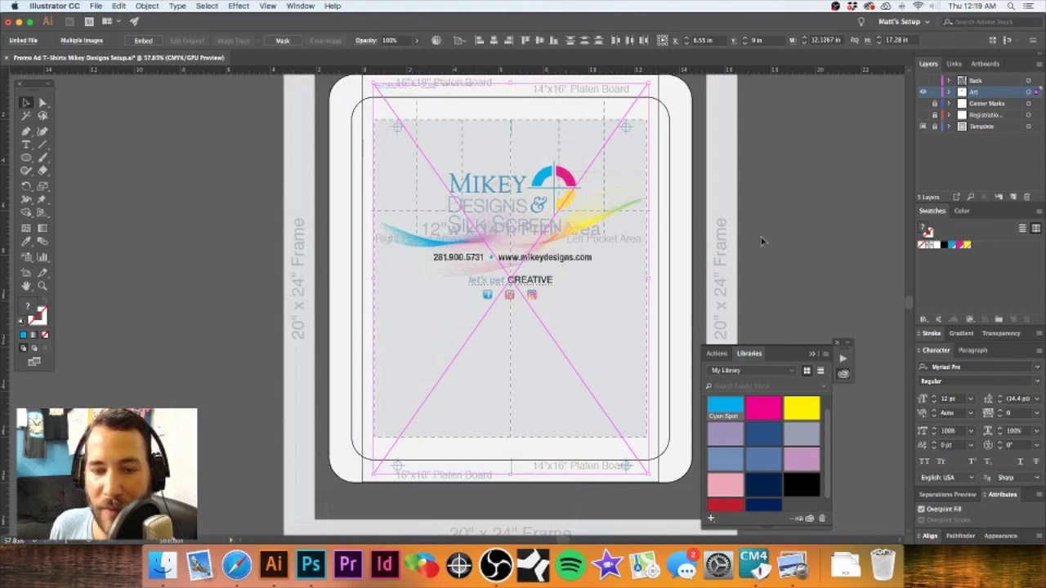
click(263, 156)
scroll(400, 212, up, 2)
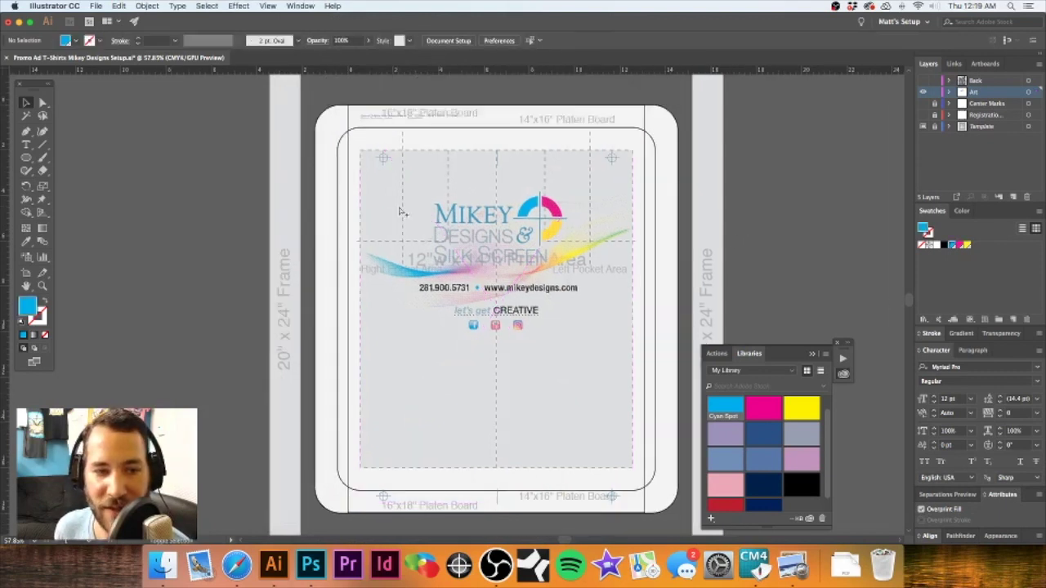
- Turn on Overprint Preview and zoom into the logo to inspect the halftones
key(alt+shift+super+y)
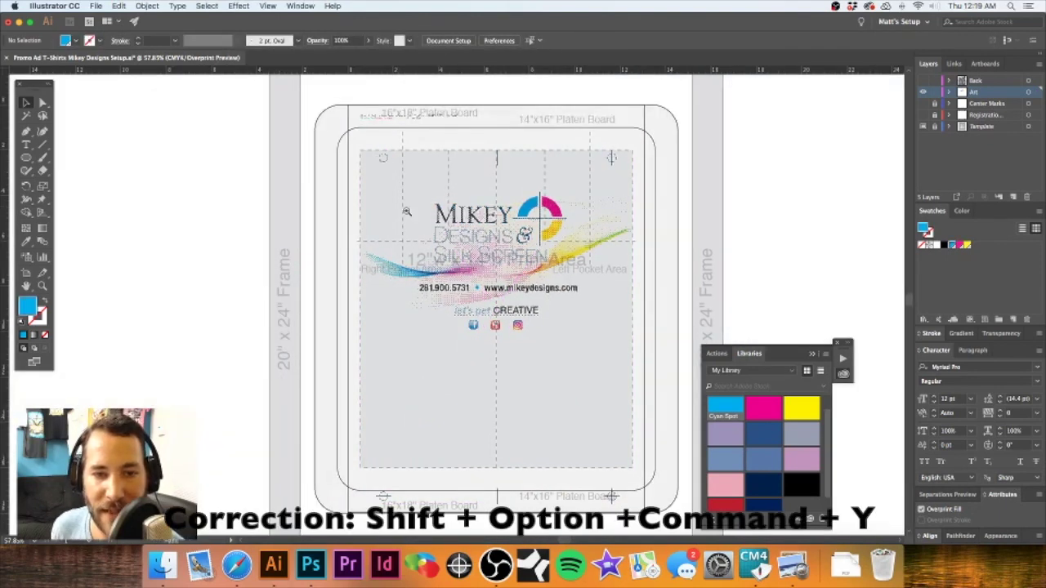
drag(444, 177, 615, 312)
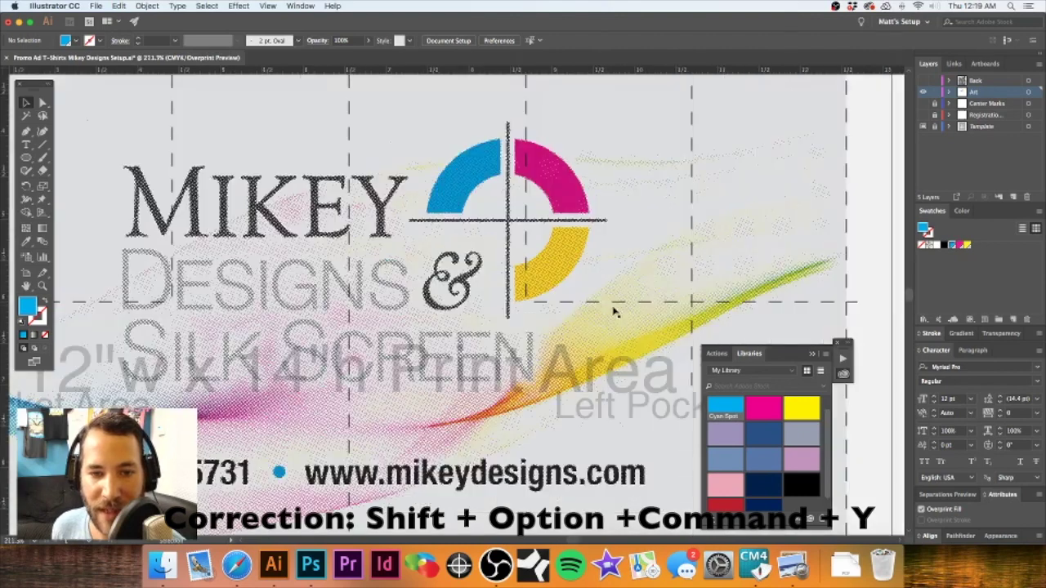
scroll(535, 279, down, 3)
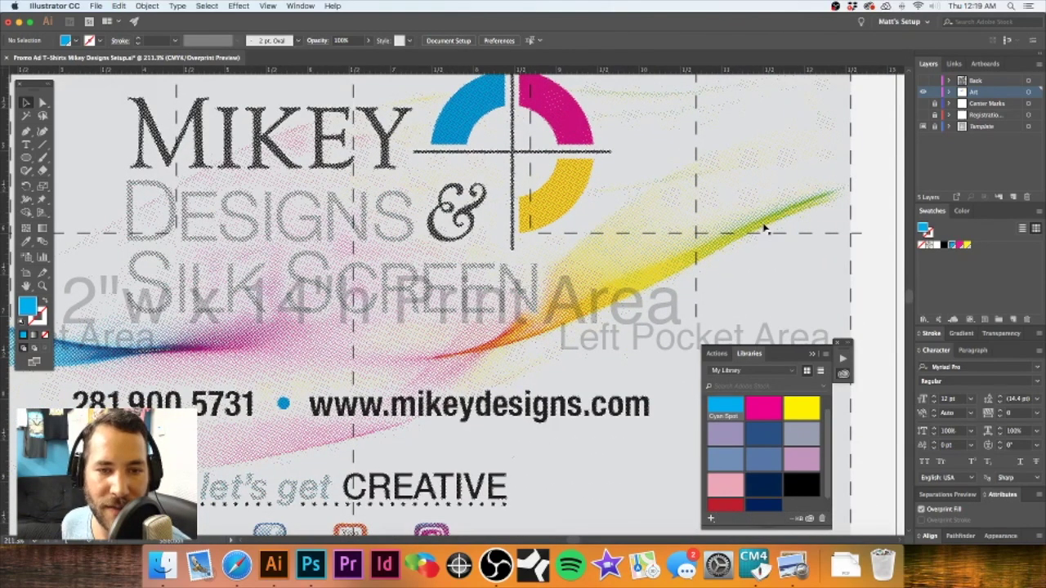
key(super+1)
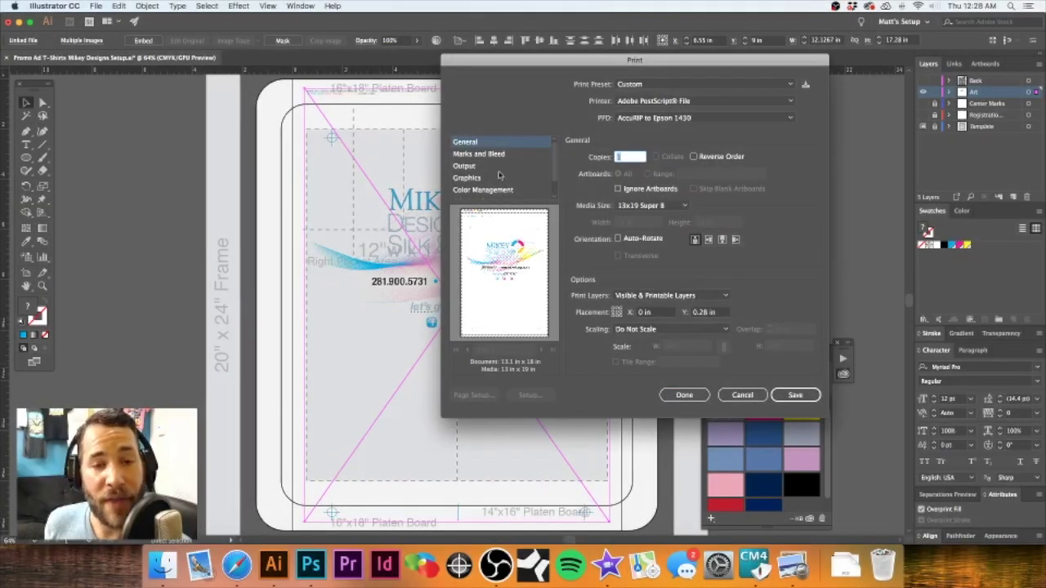
- Confirm the print output uses Separations (Host-Based) with the spot inks and close the settings
click(464, 166)
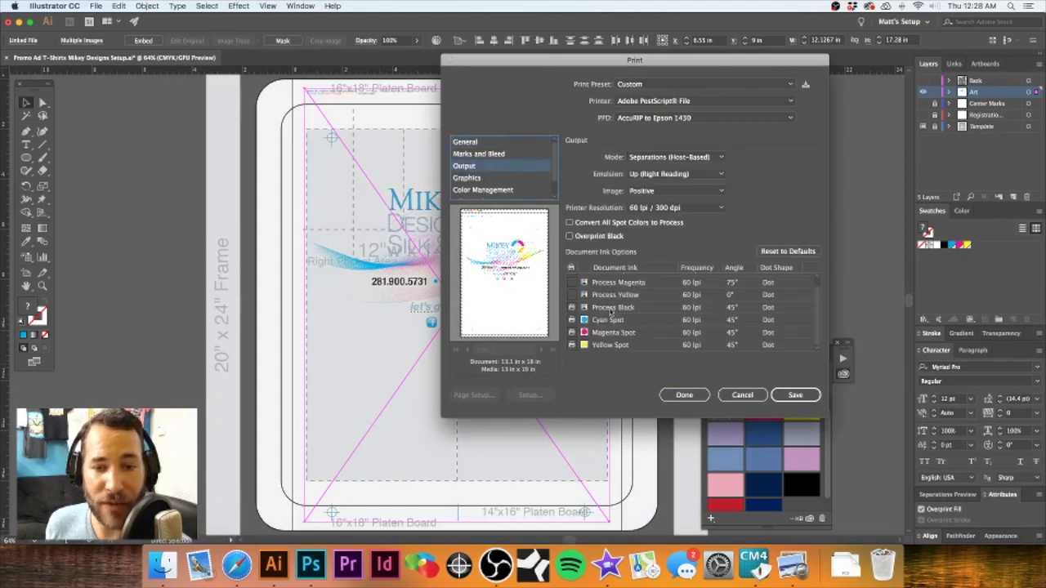
click(696, 398)
alt+click(506, 290)
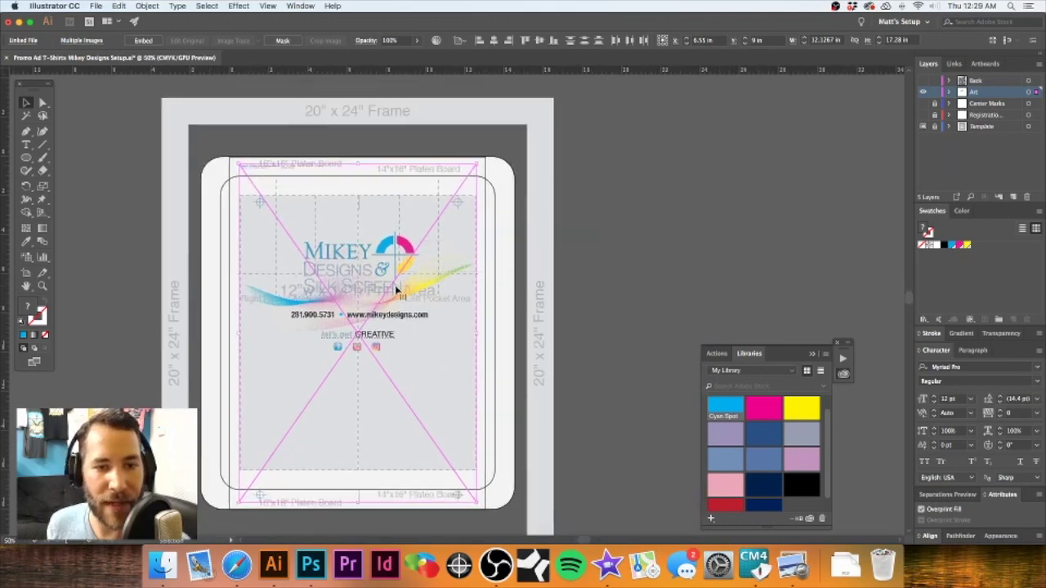
- Delete the old artwork and place black.tif, yellow.tif, magenta.tif and cyan.tif around the platen
key(Delete)
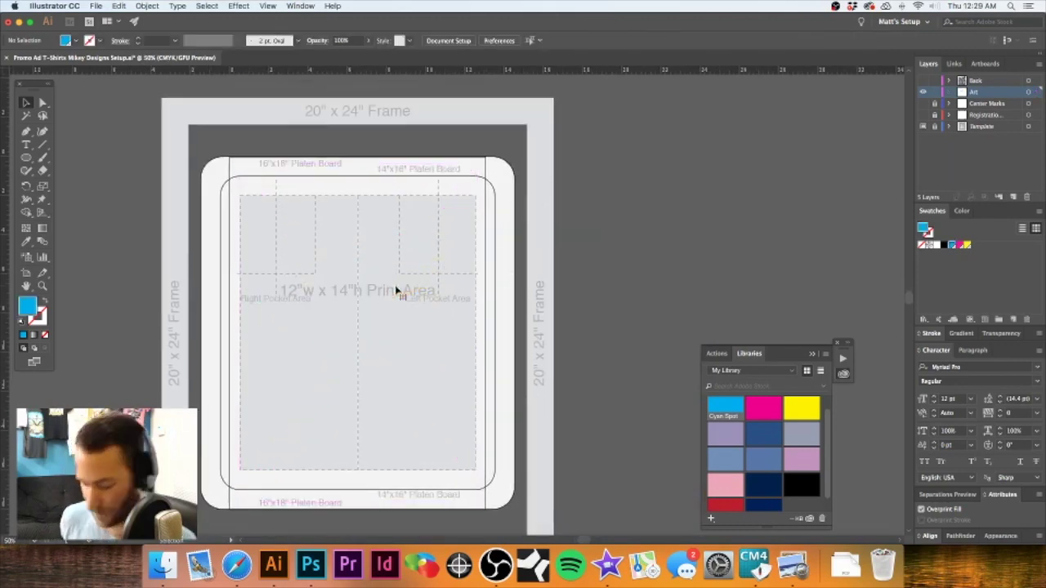
key(super+shift+p)
click(446, 116)
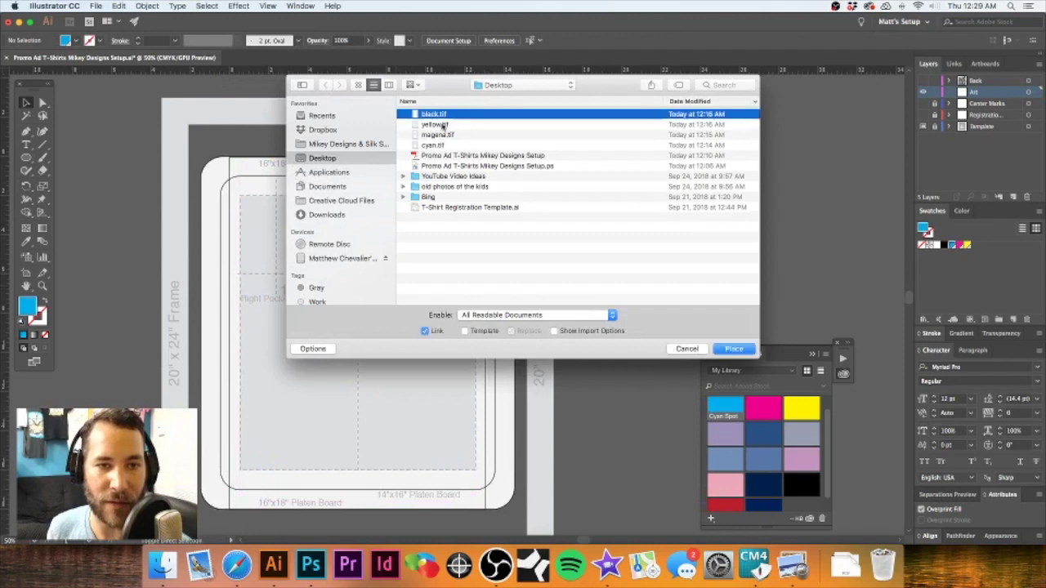
shift+click(439, 145)
key(Return)
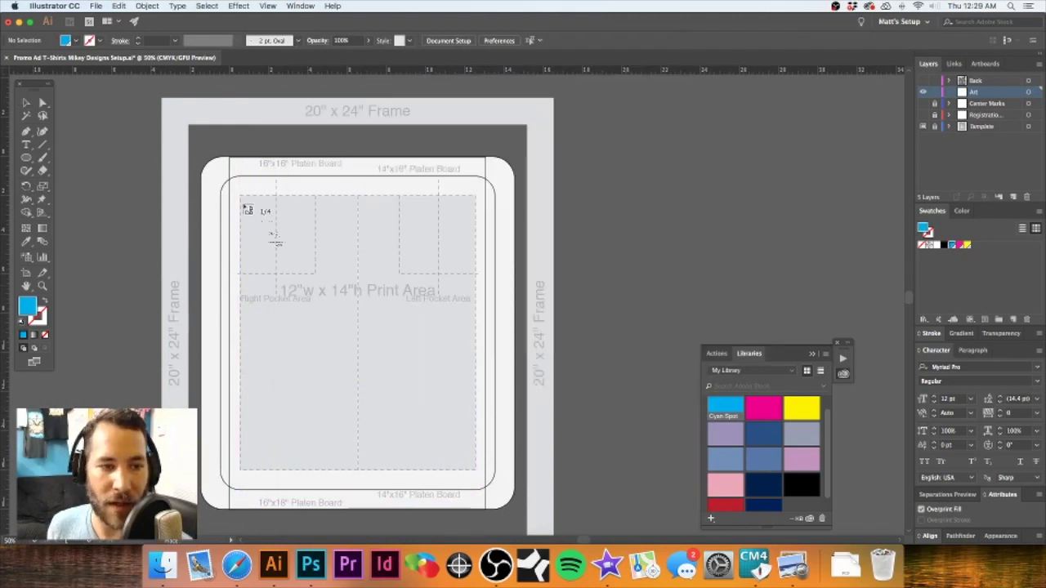
click(242, 204)
click(559, 137)
key(super+minus)
key(super+minus)
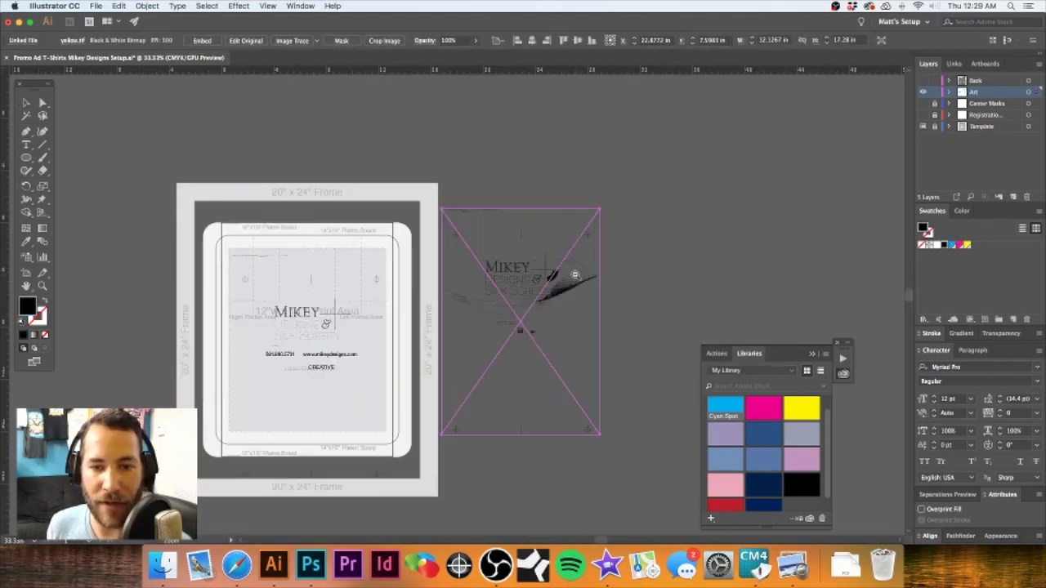
click(366, 103)
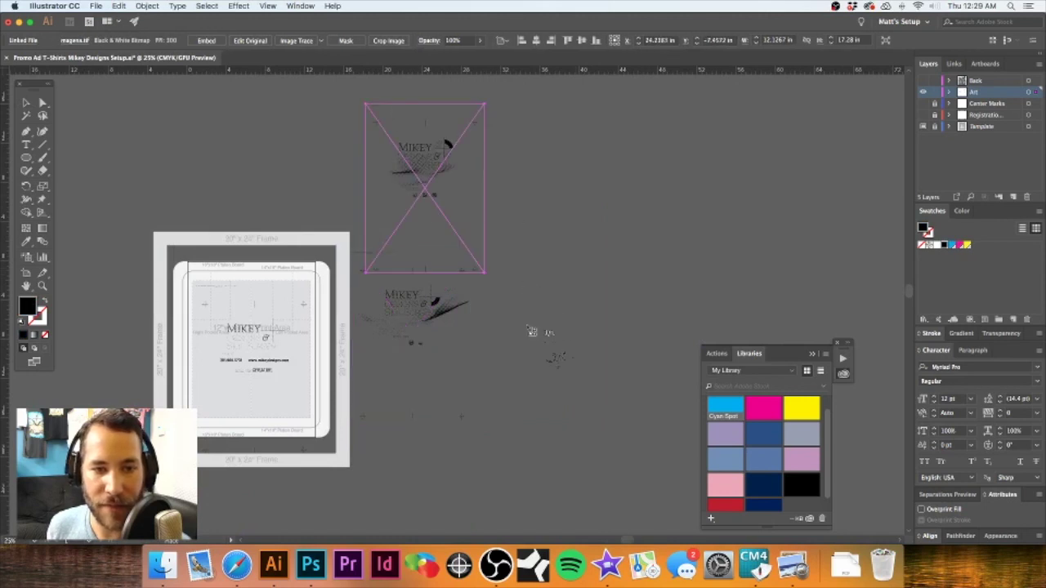
click(525, 325)
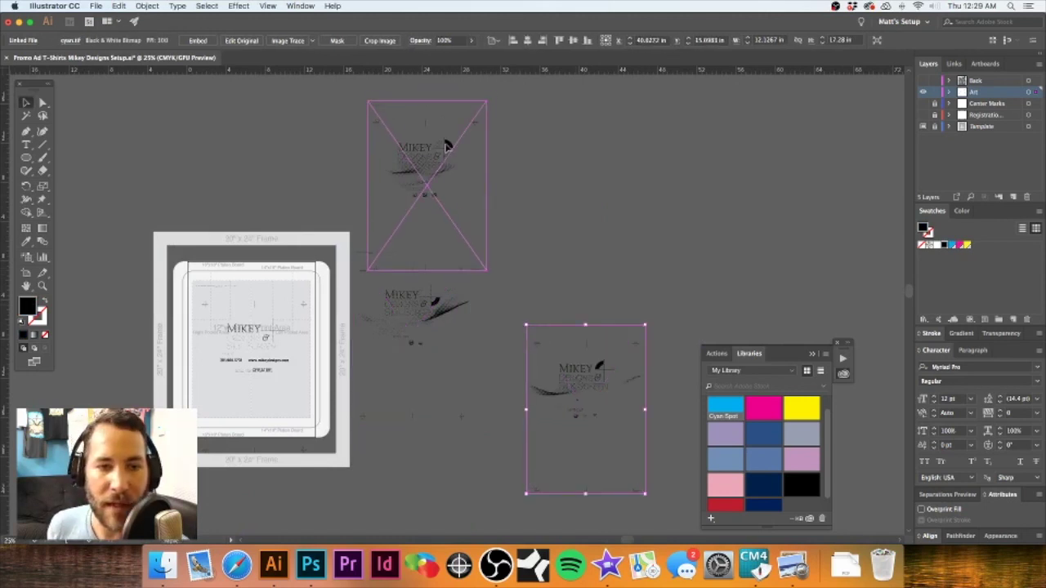
- Rearrange the placed images: magenta higher, one onto the platen frame, one to its left
drag(436, 168, 445, 126)
drag(599, 353, 514, 248)
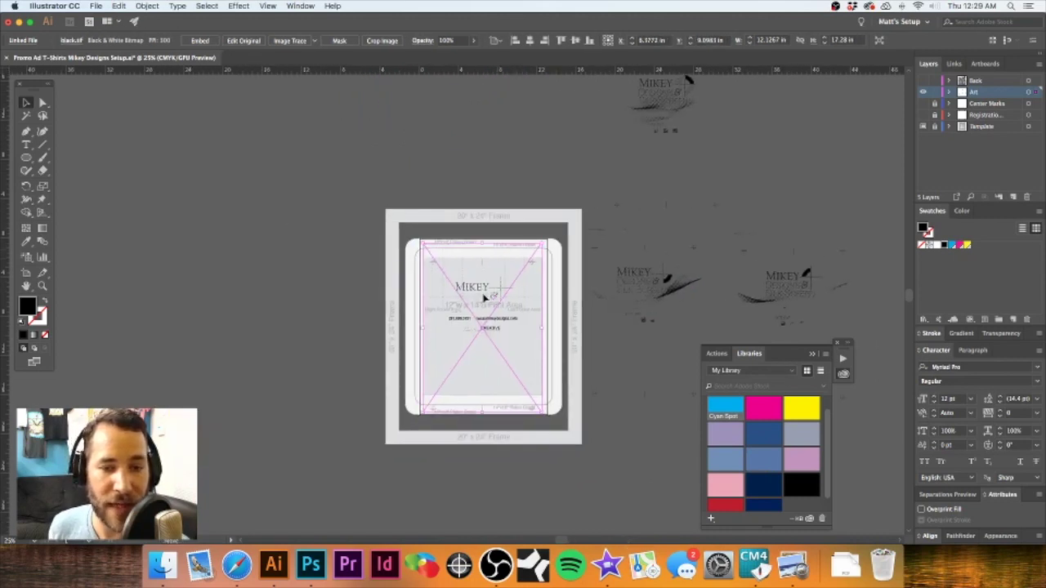
drag(484, 299, 549, 318)
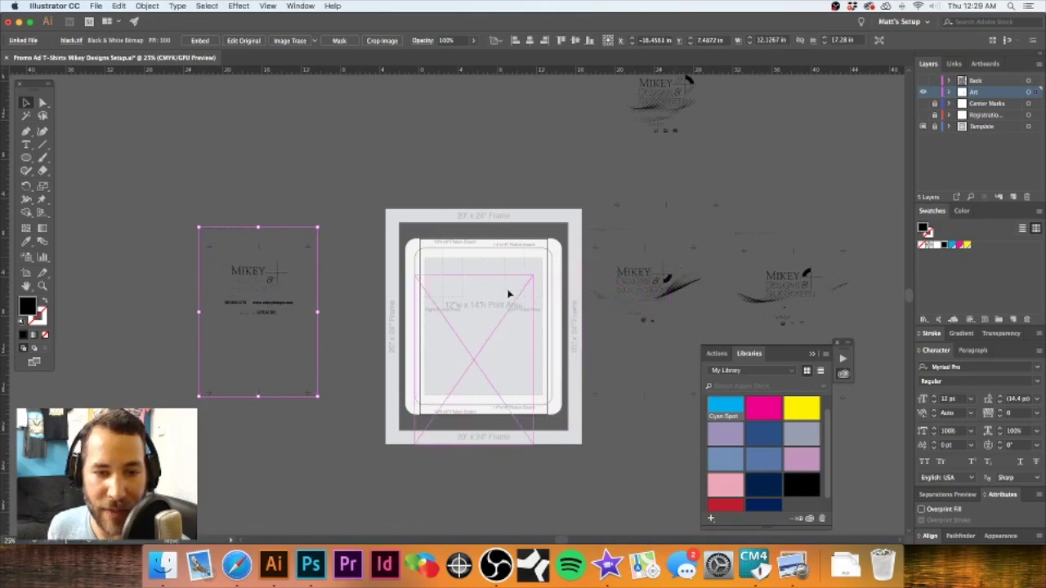